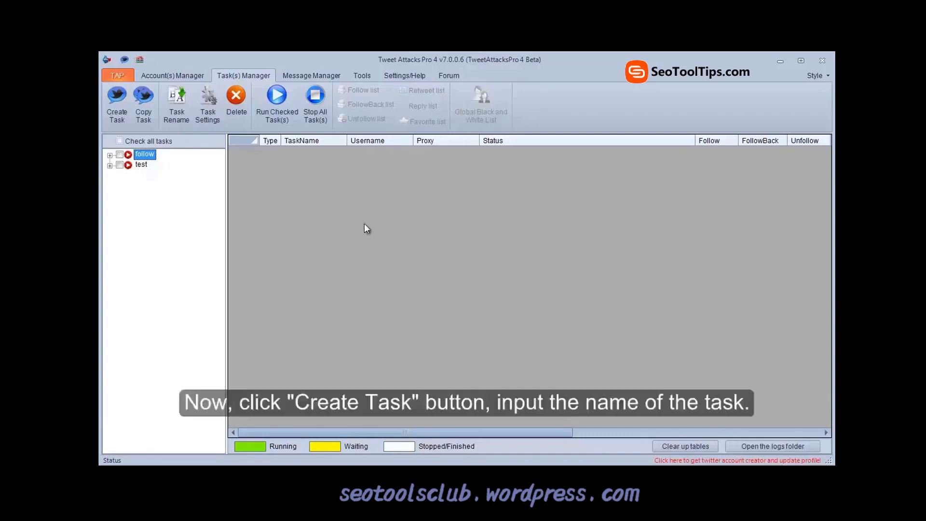
# Step: Create a new task named mytest
pyautogui.click(120, 102)
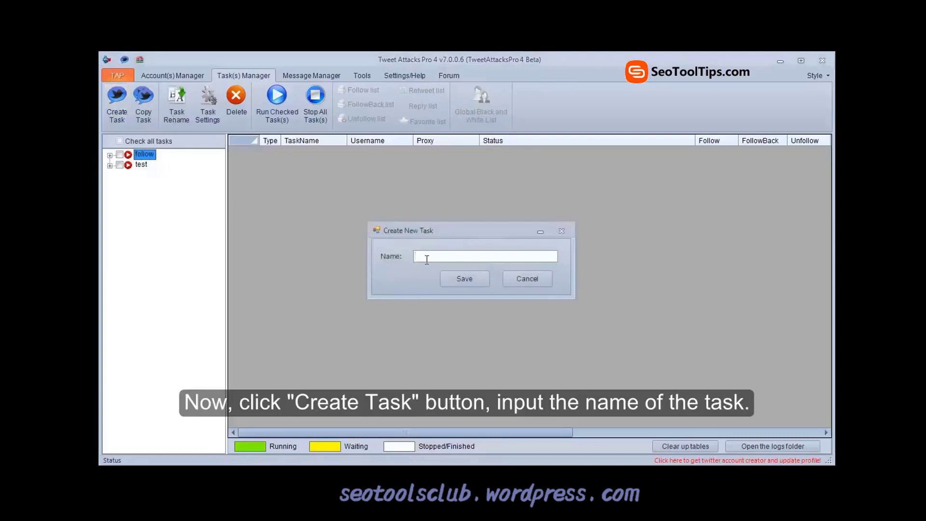
pyautogui.write('mytest')
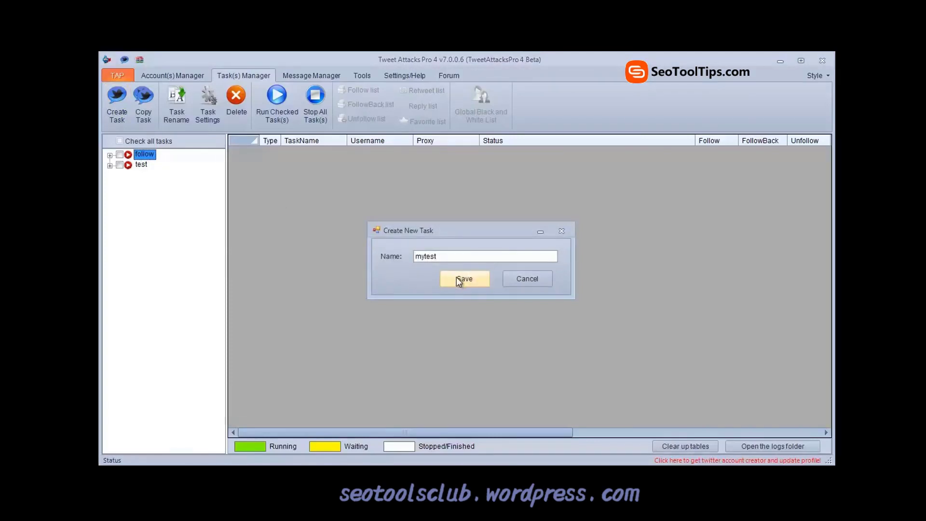
pyautogui.click(457, 280)
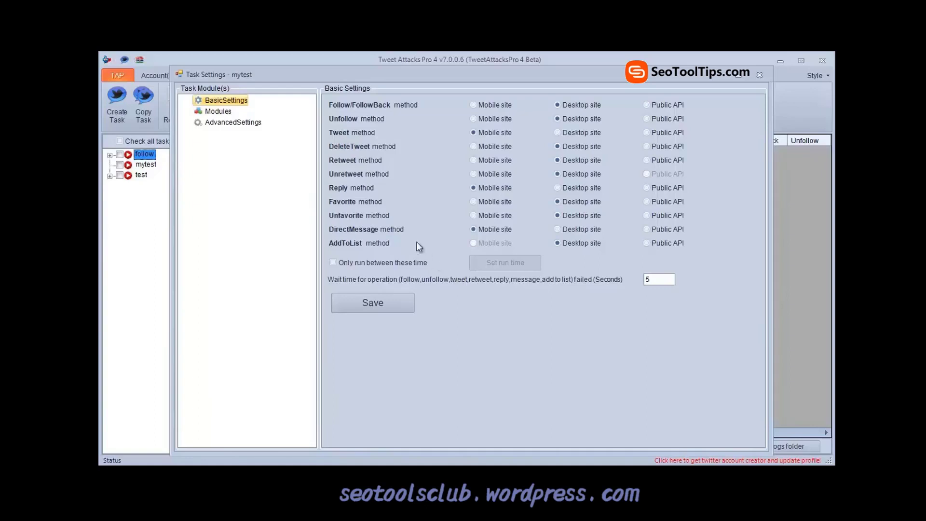
# Step: Look through the Modules and AdvancedSettings pages of the mytest task settings and return to BasicSettings
pyautogui.click(218, 112)
pyautogui.click(230, 123)
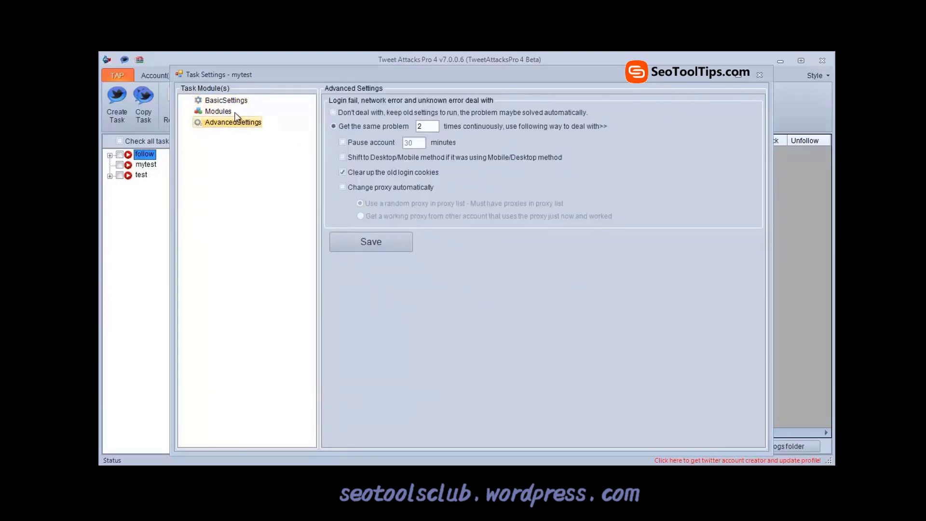
pyautogui.click(233, 102)
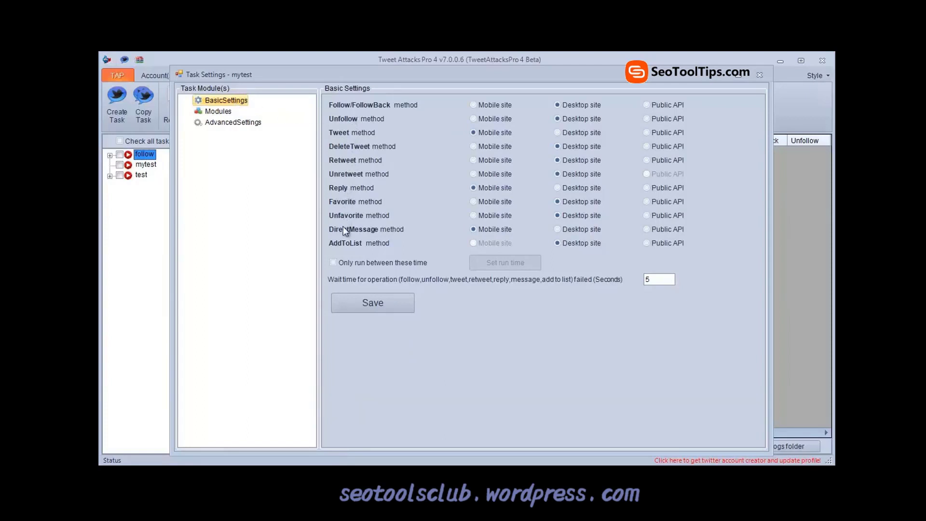
# Step: Set Follow/FollowBack and Unfollow to Mobile site, Tweet and Reply to Desktop site, and Favorite and Unfavorite to Public API
pyautogui.click(494, 106)
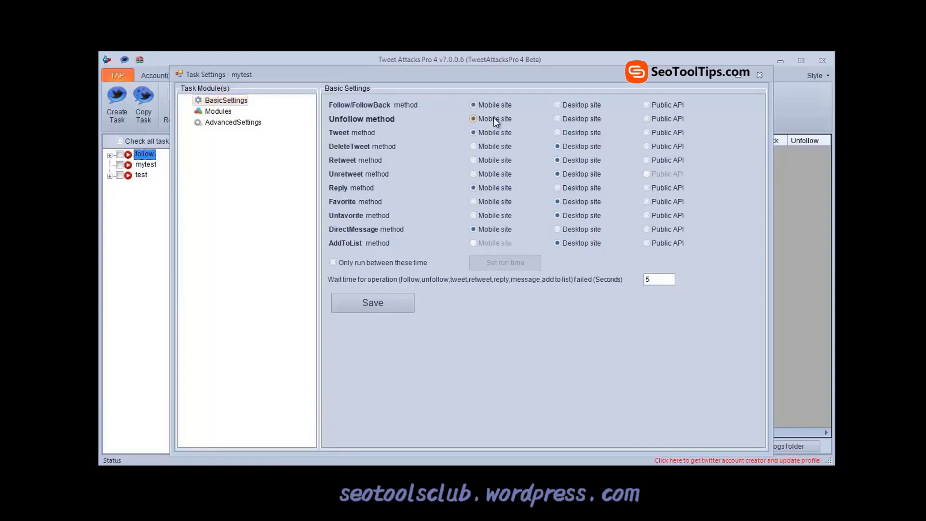
pyautogui.click(566, 188)
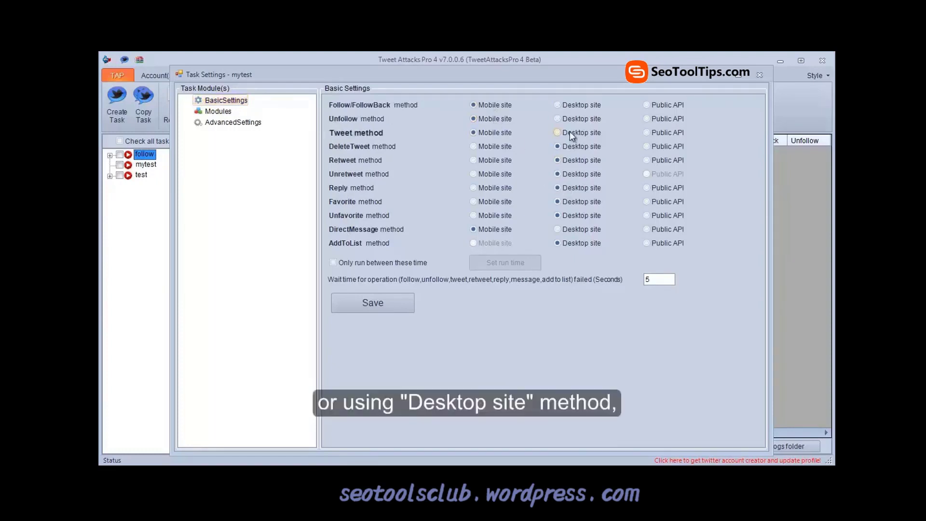
pyautogui.click(568, 132)
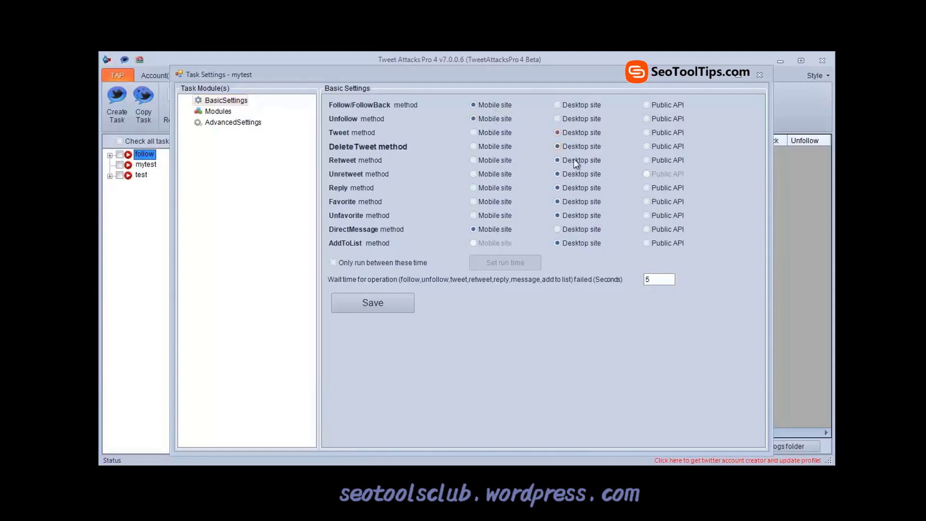
pyautogui.click(659, 215)
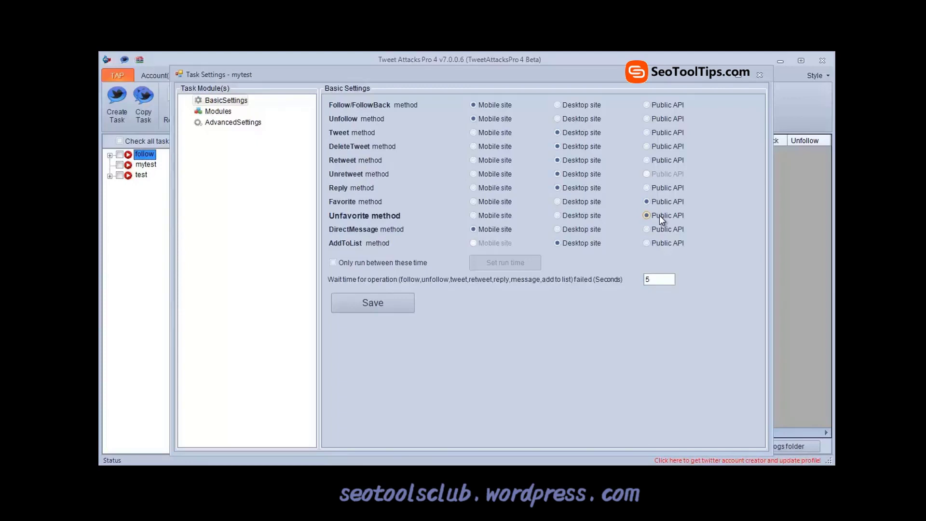
# Step: Restrict the mytest task to set run times and add a run period from 13:24 to 14:45
pyautogui.click(377, 268)
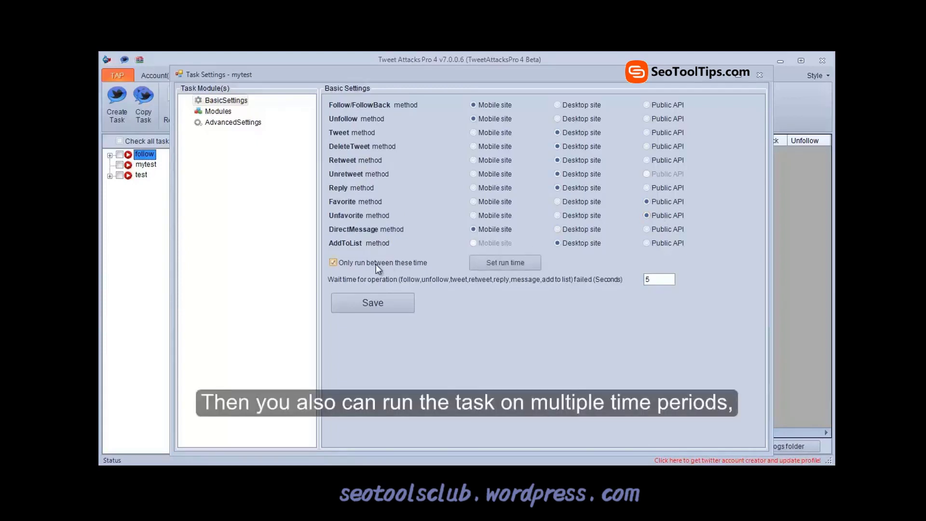
pyautogui.click(490, 263)
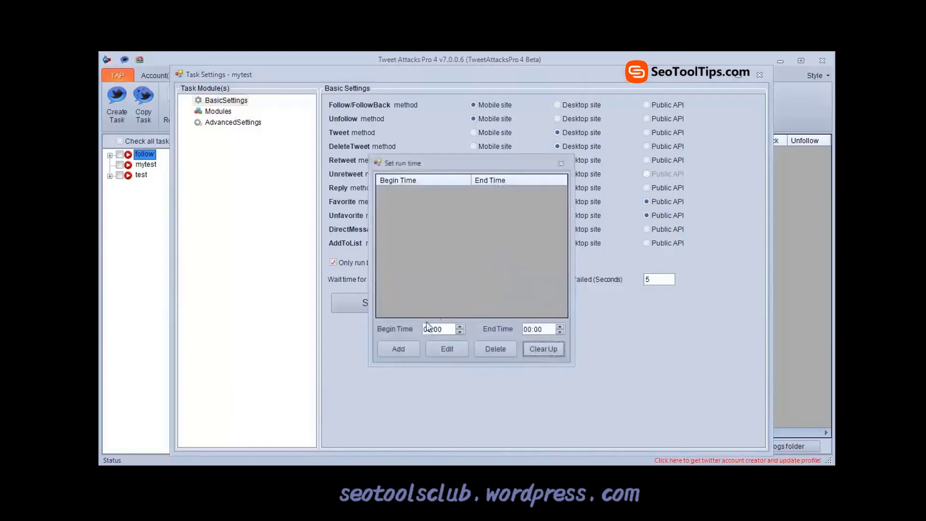
pyautogui.click(427, 331)
pyautogui.write('13:24')
pyautogui.click(526, 329)
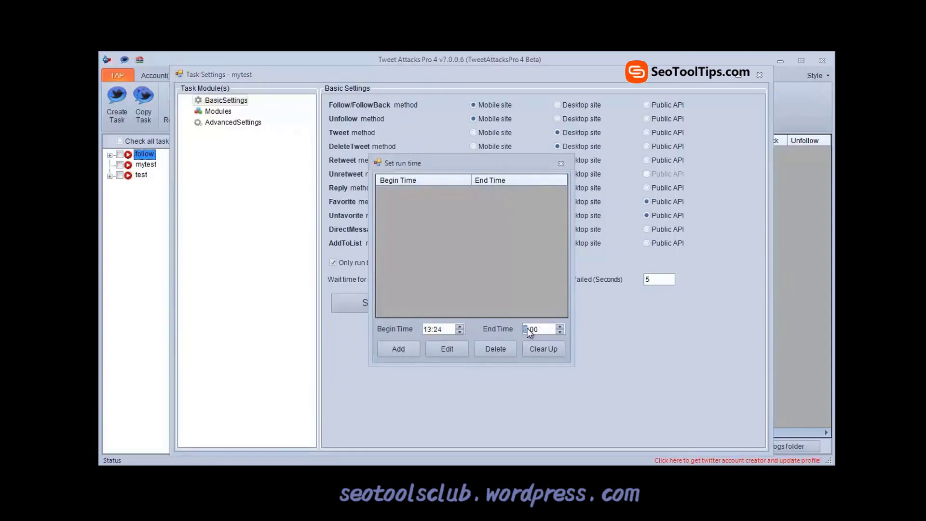
pyautogui.write('14:45')
pyautogui.click(398, 349)
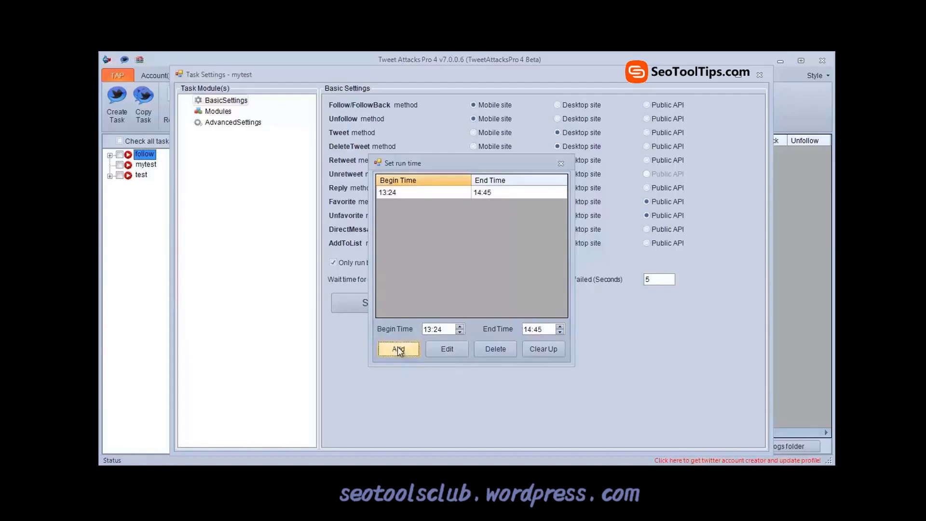
# Step: Add a second run period from 14:55 to 16:20 and close the run time settings
pyautogui.click(430, 328)
pyautogui.write('14:55')
pyautogui.click(525, 329)
pyautogui.write('1')
pyautogui.click(405, 349)
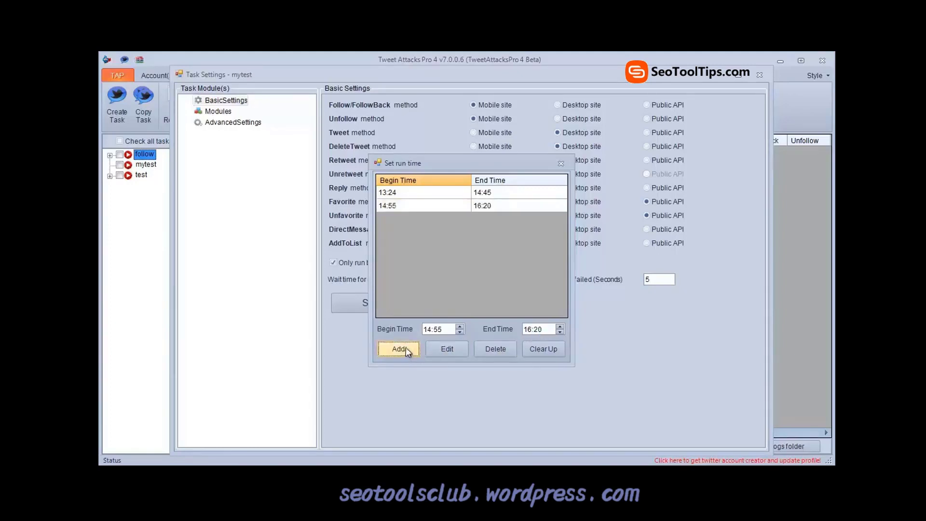
pyautogui.click(560, 164)
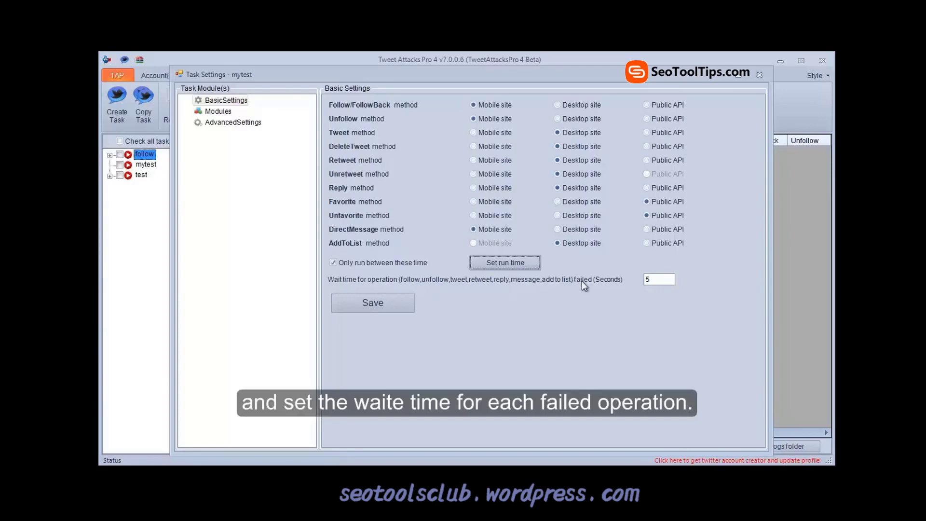
# Step: Set the wait time for failed operations to 3 seconds and save the basic settings
pyautogui.press('Tab')
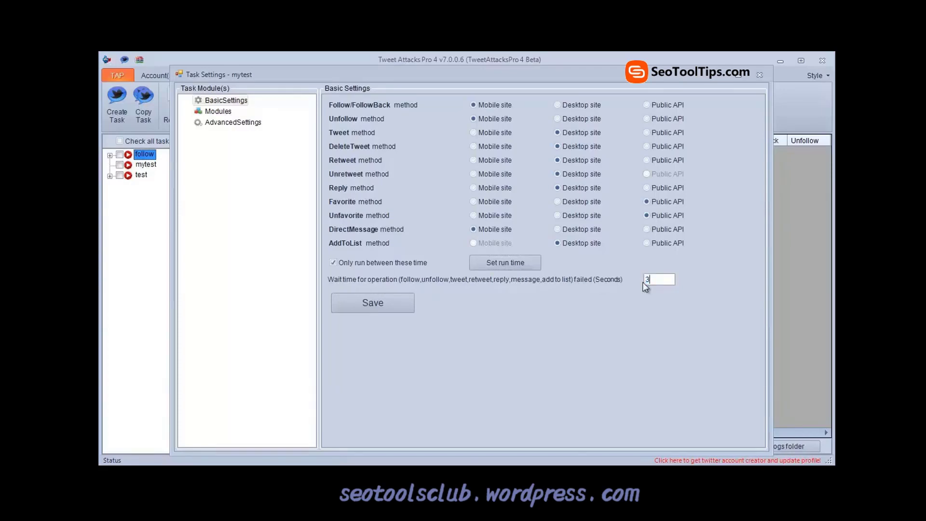
pyautogui.write('3')
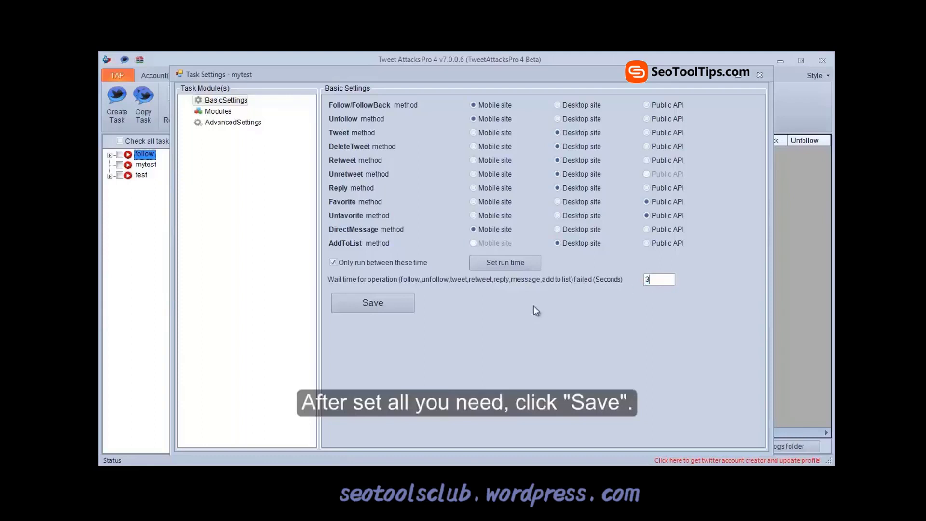
pyautogui.click(374, 300)
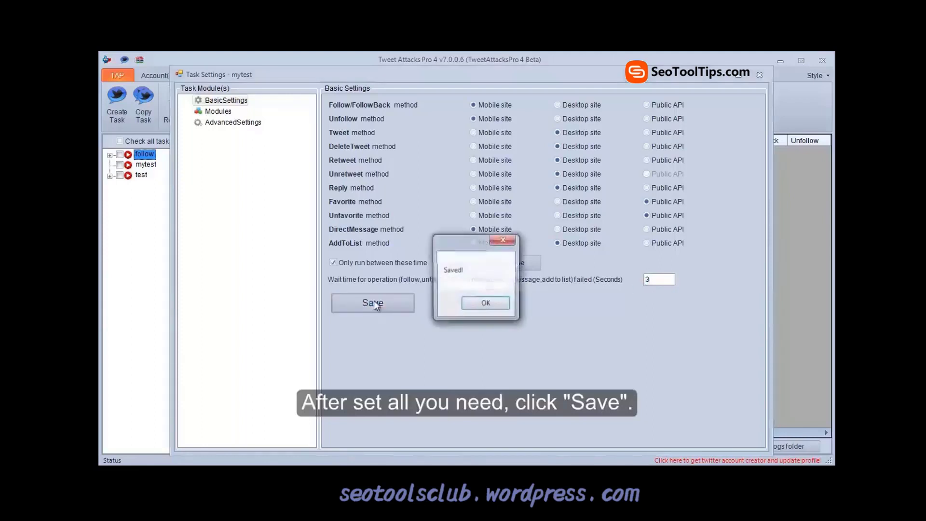
pyautogui.click(481, 304)
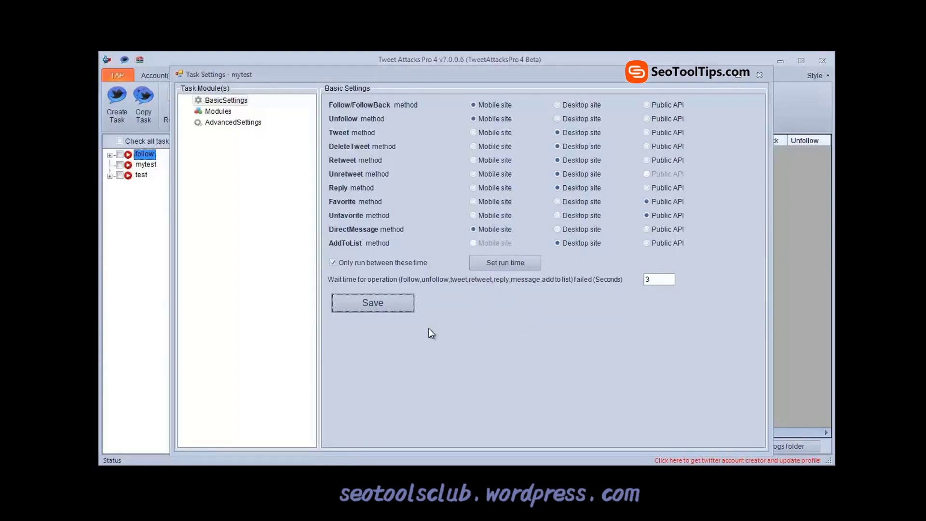
# Step: Review the advanced settings, and add a Search module and an AccountRunThread module to the mytest task
pyautogui.click(217, 124)
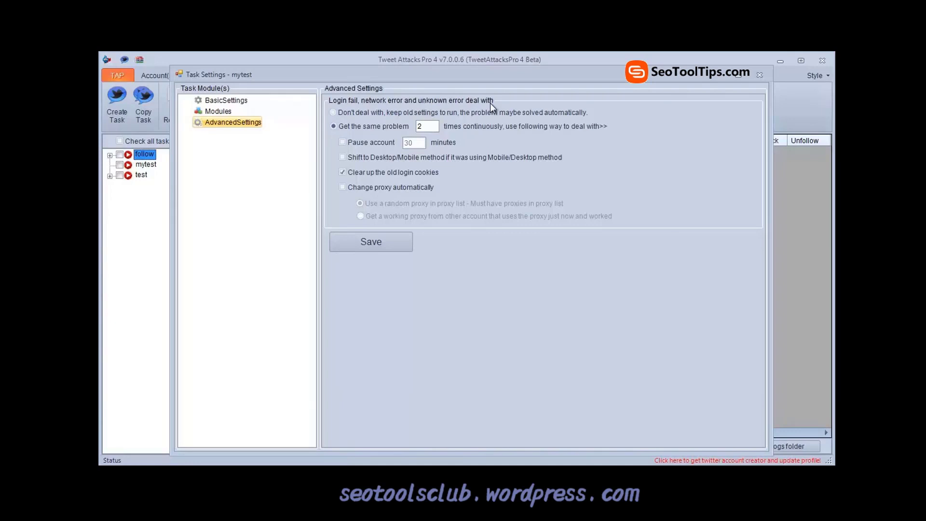
pyautogui.click(213, 112)
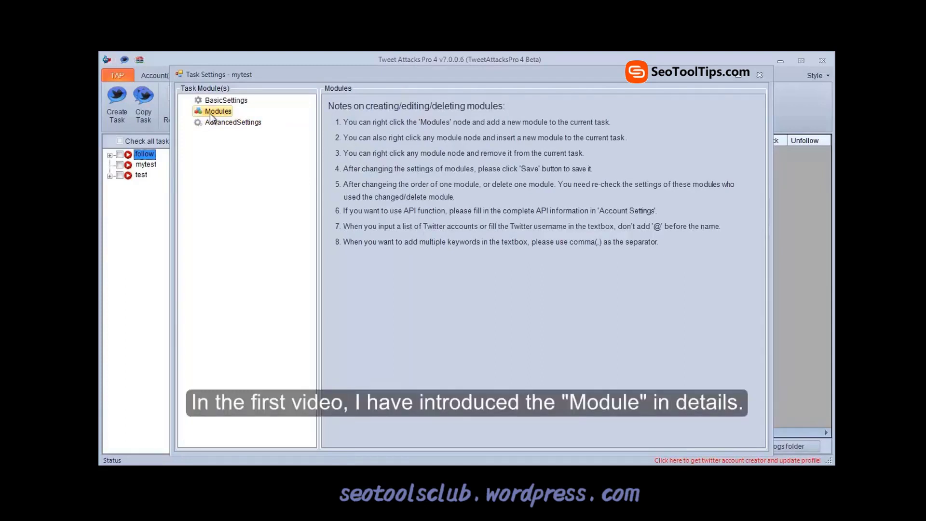
pyautogui.rightClick(212, 113)
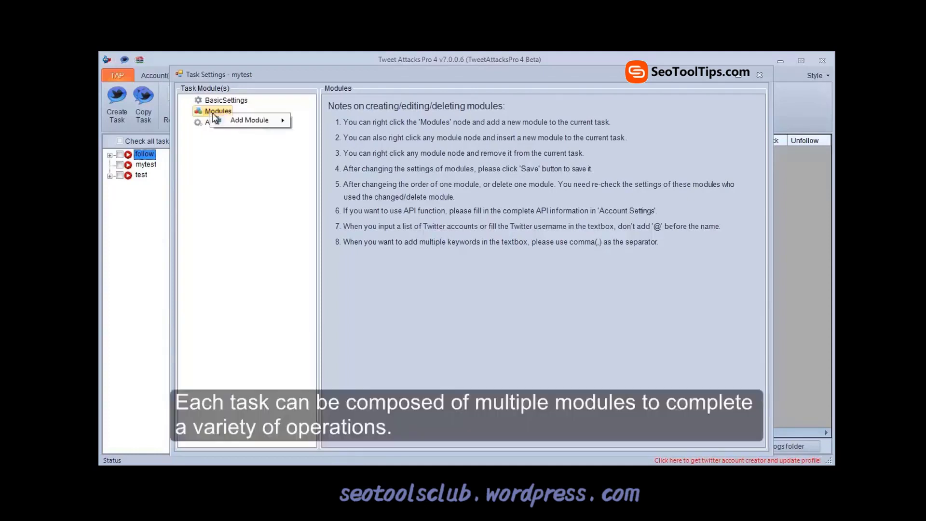
pyautogui.moveTo(260, 120)
pyautogui.click(318, 120)
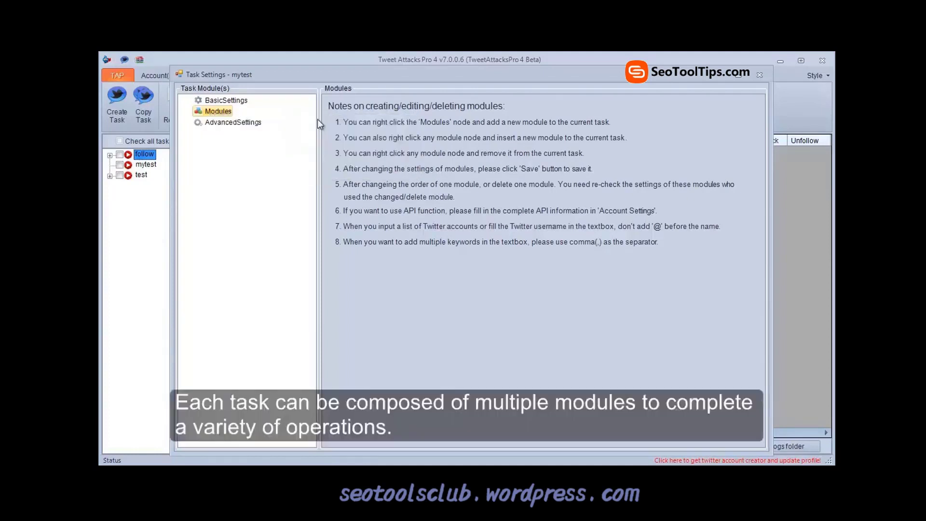
pyautogui.rightClick(219, 114)
pyautogui.click(308, 170)
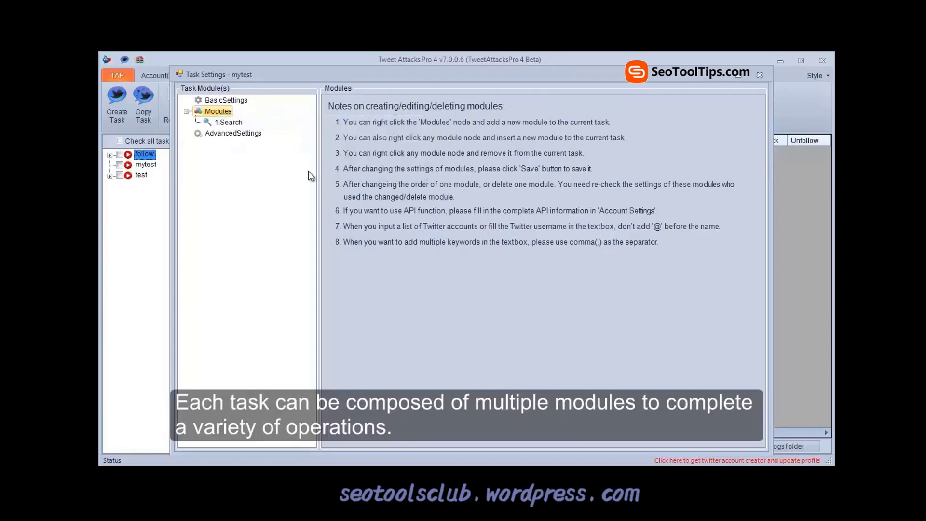
# Step: Examine the module types that can be inserted at the Search module and added under the AccountRunThread module
pyautogui.click(234, 125)
pyautogui.rightClick(236, 127)
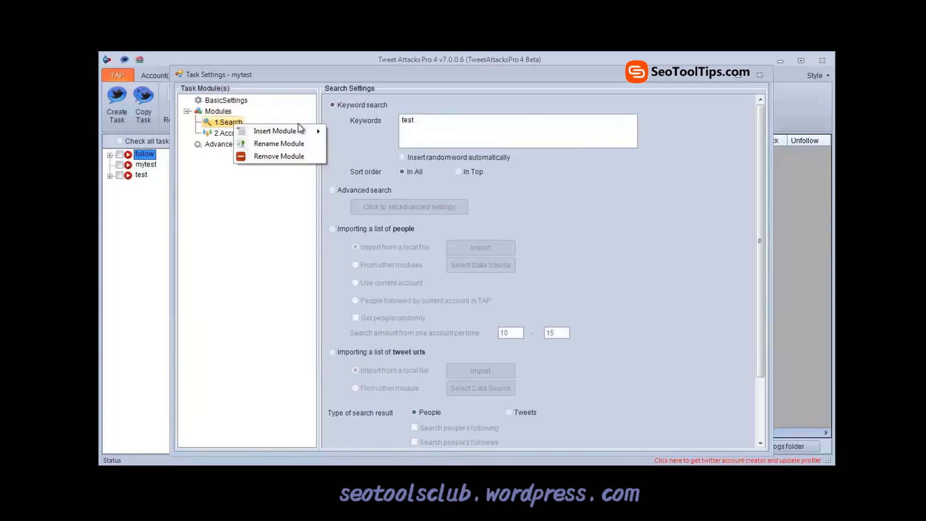
pyautogui.moveTo(302, 130)
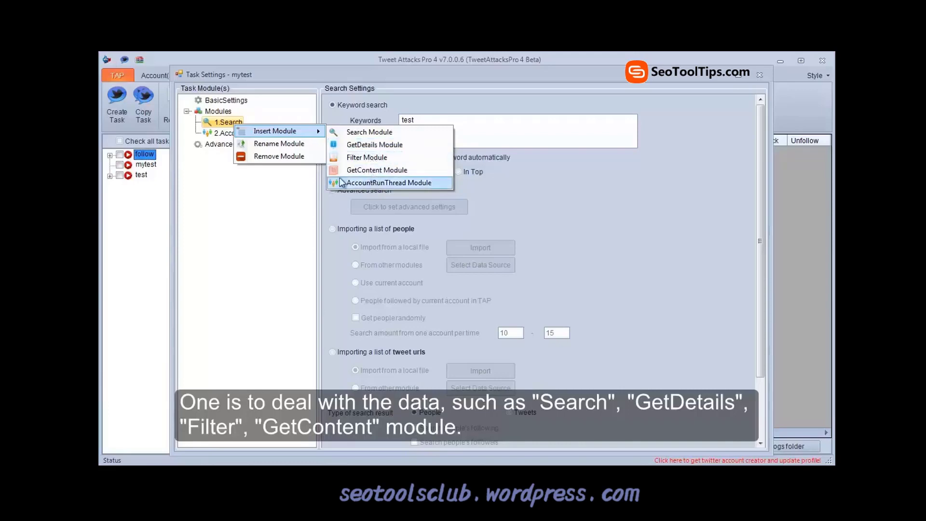
pyautogui.click(288, 185)
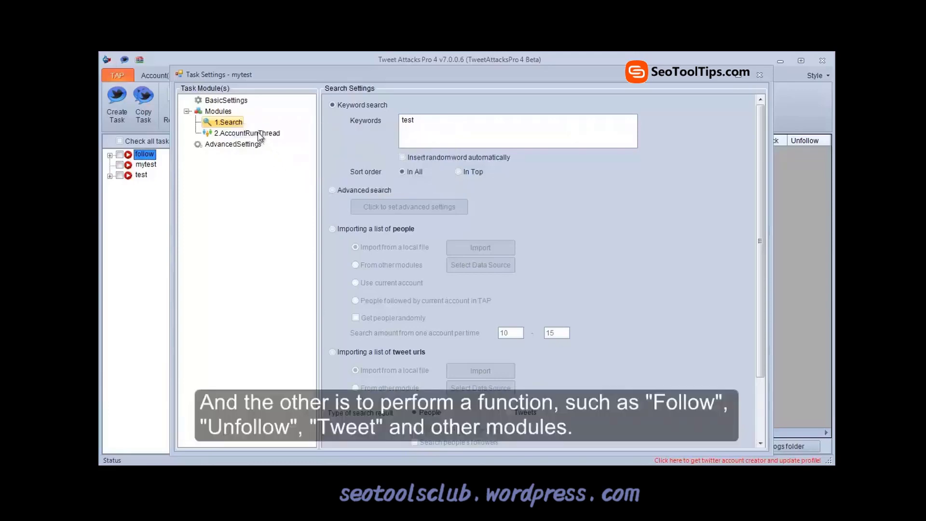
pyautogui.click(257, 132)
pyautogui.rightClick(258, 132)
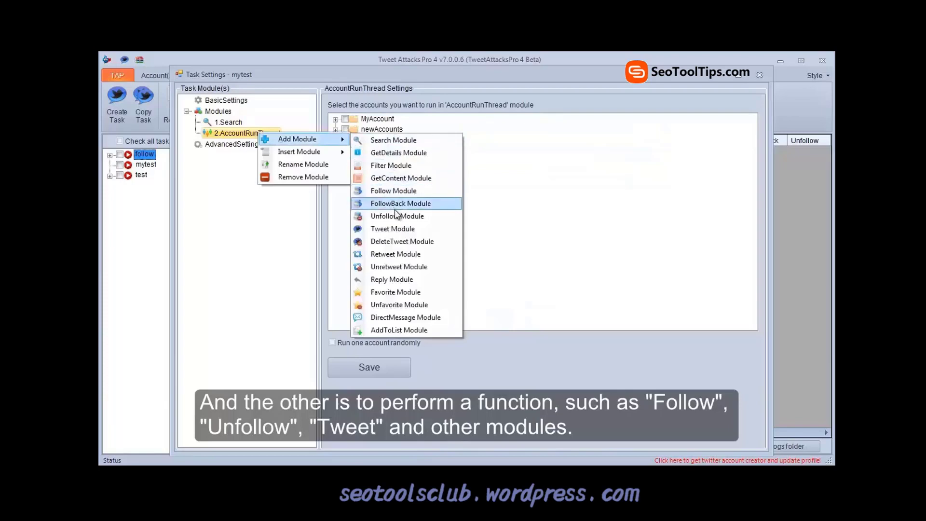
pyautogui.click(292, 230)
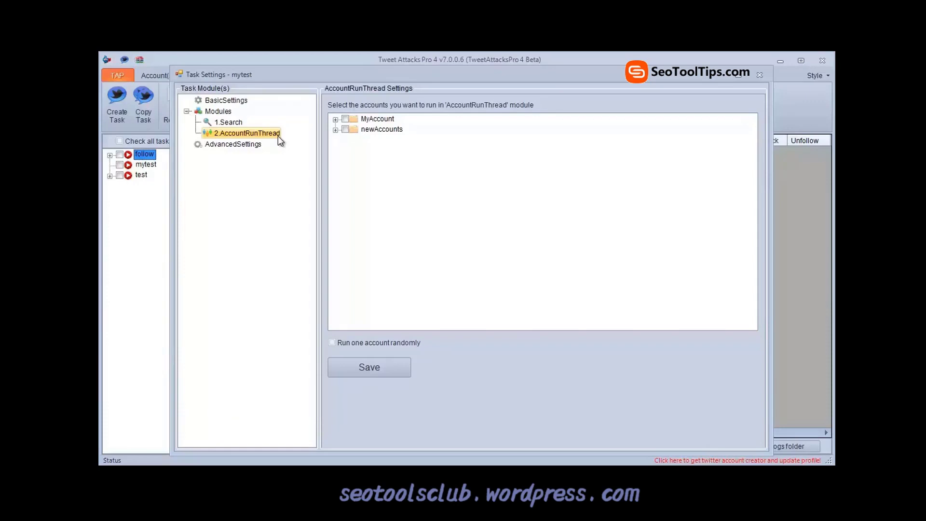
# Step: Close the mytest task settings and create a new task named follow1
pyautogui.click(761, 77)
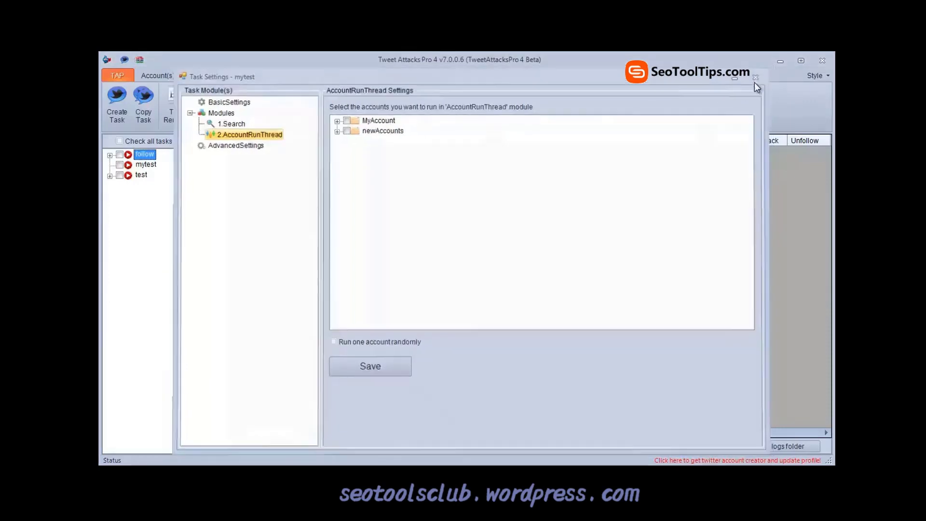
pyautogui.press('Down')
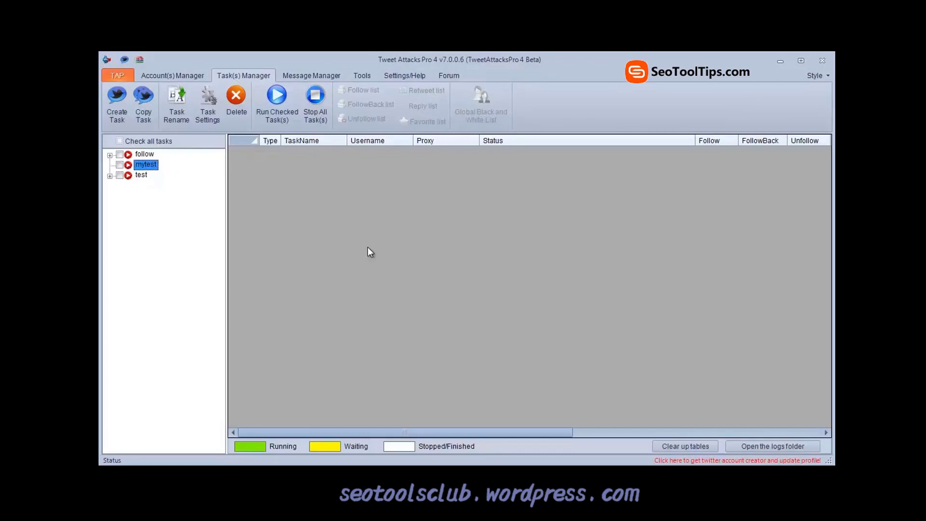
pyautogui.click(117, 103)
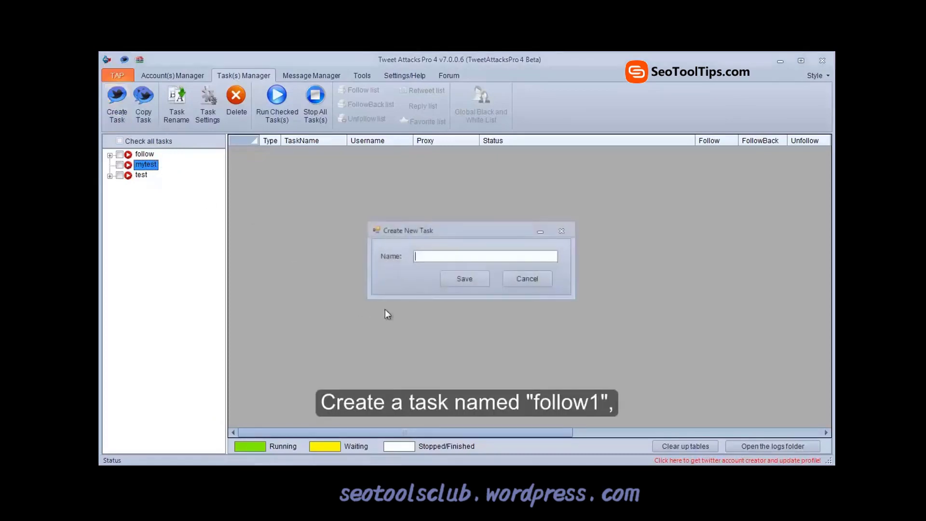
pyautogui.click(449, 279)
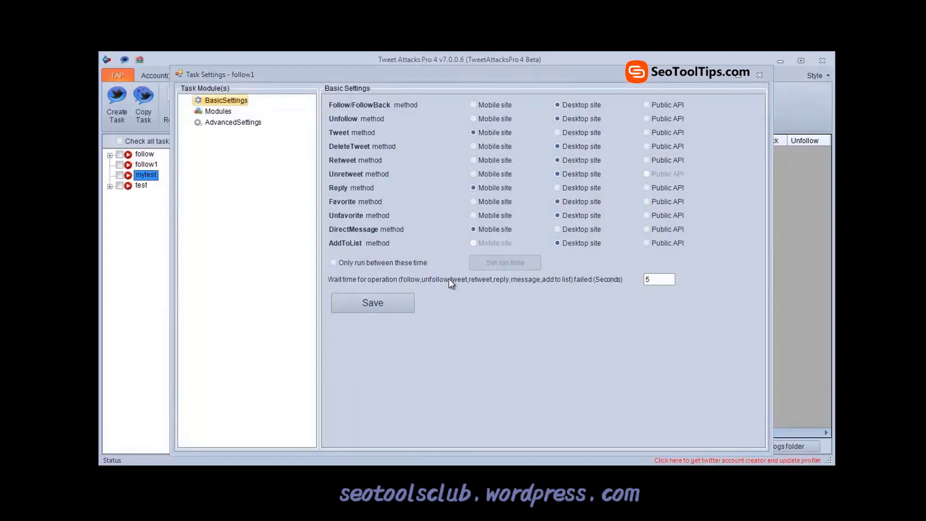
# Step: Add a Search module to the follow1 task
pyautogui.rightClick(223, 114)
pyautogui.moveTo(263, 121)
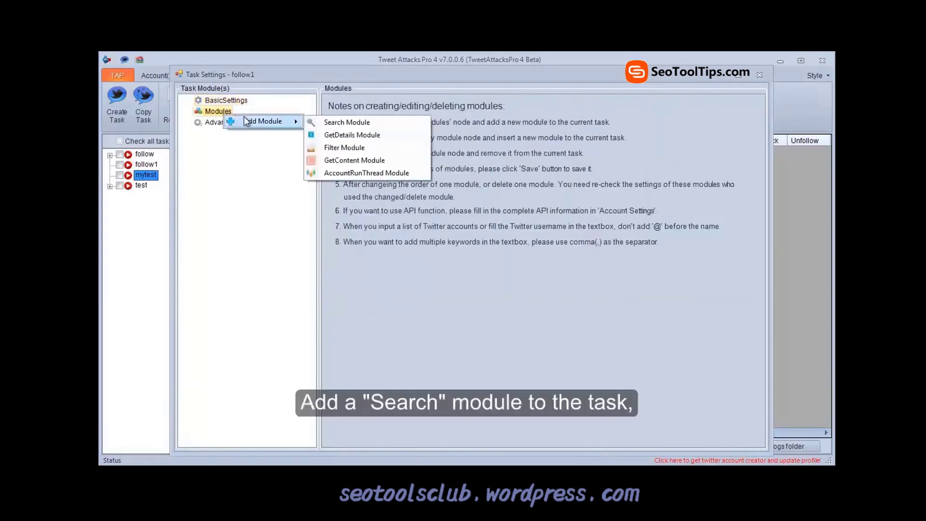
pyautogui.click(325, 120)
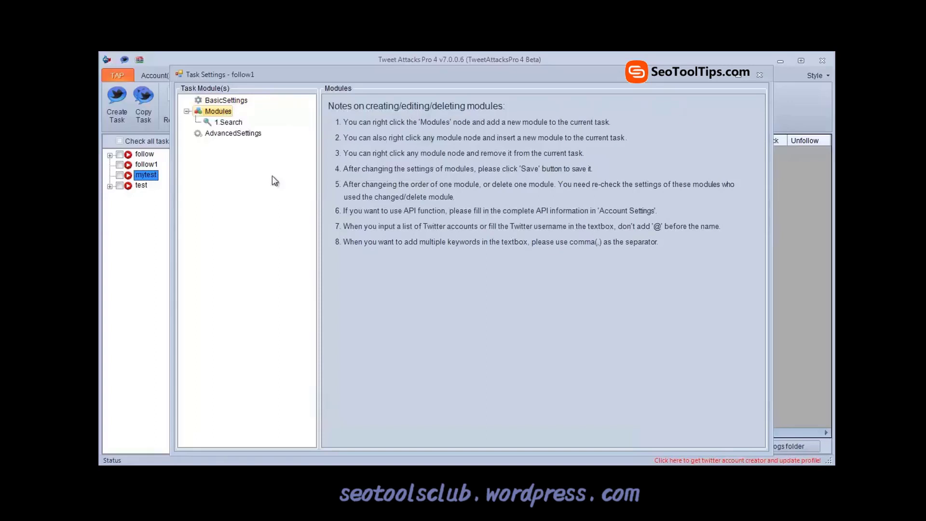
# Step: Open the follow1 task's Search module and review its keyword search options and search amount settings
pyautogui.click(224, 124)
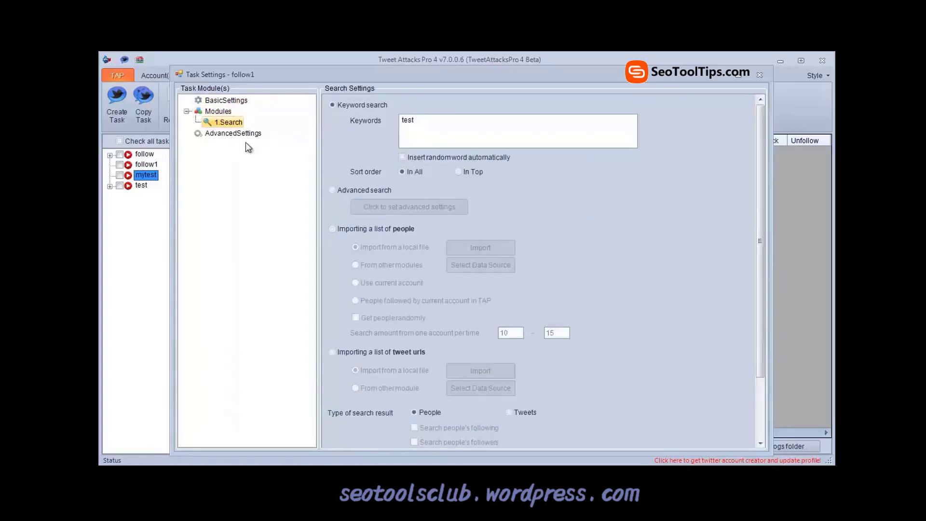
pyautogui.scroll(-3, 765, 412)
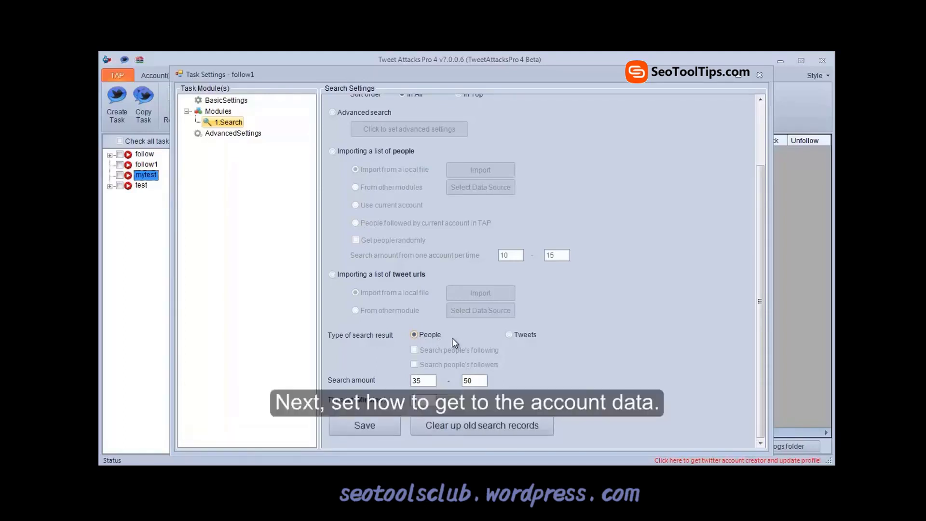
pyautogui.moveTo(761, 370); pyautogui.dragTo(759, 290)
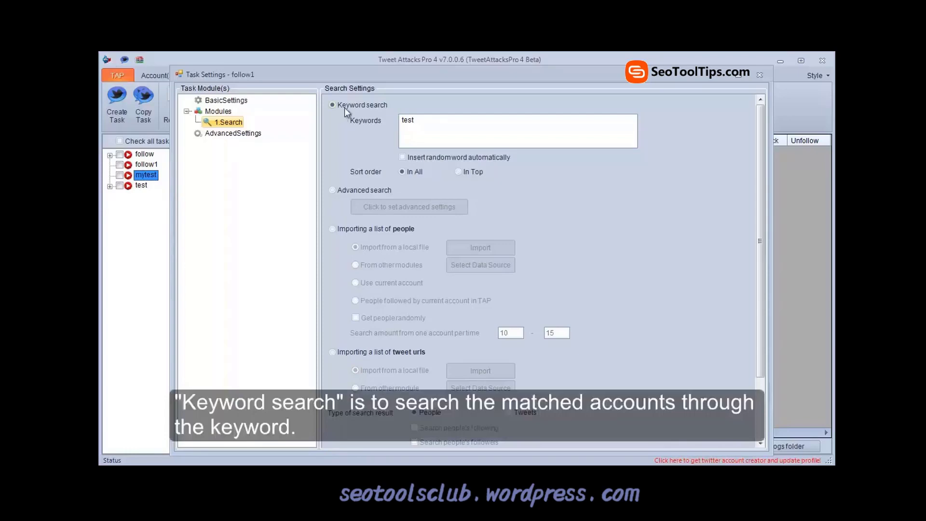
pyautogui.click(436, 127)
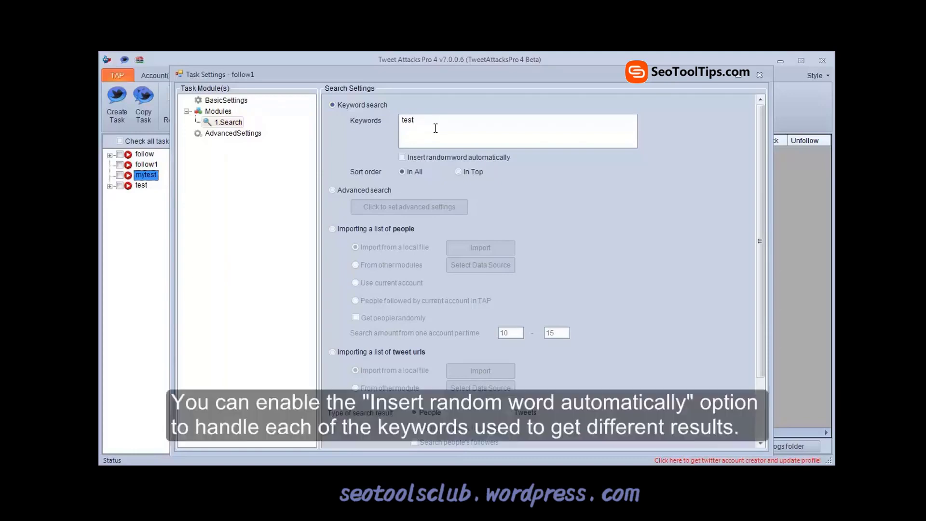
pyautogui.click(435, 155)
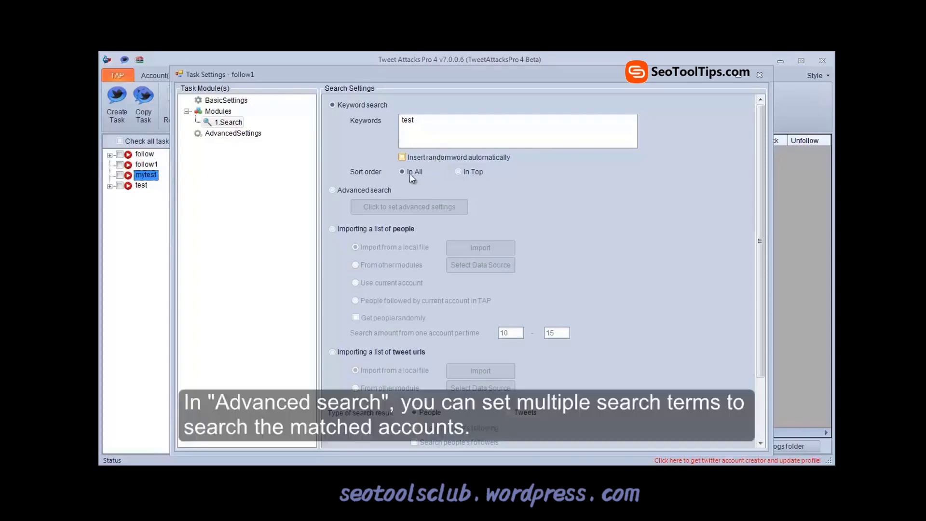
# Step: Choose Advanced search for the Search module, look over its word, people and place criteria, and cancel
pyautogui.click(361, 190)
pyautogui.click(418, 207)
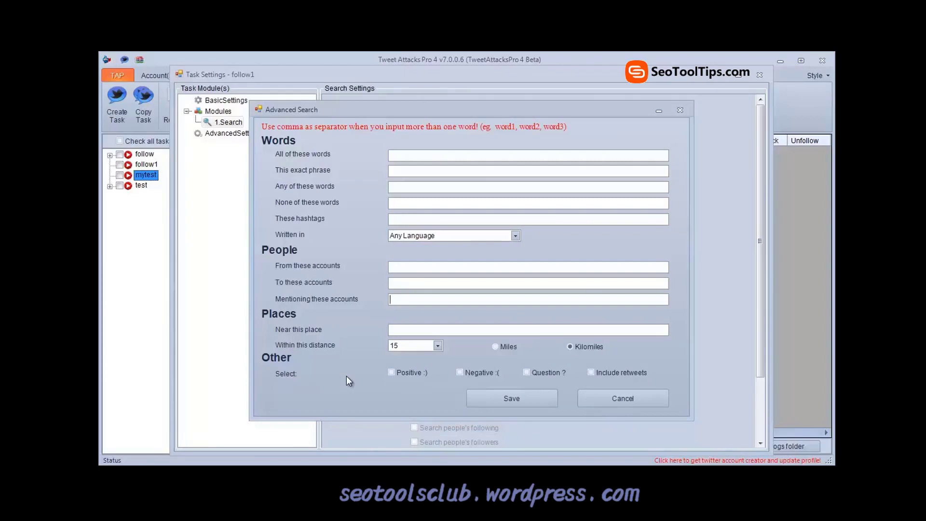
pyautogui.click(597, 397)
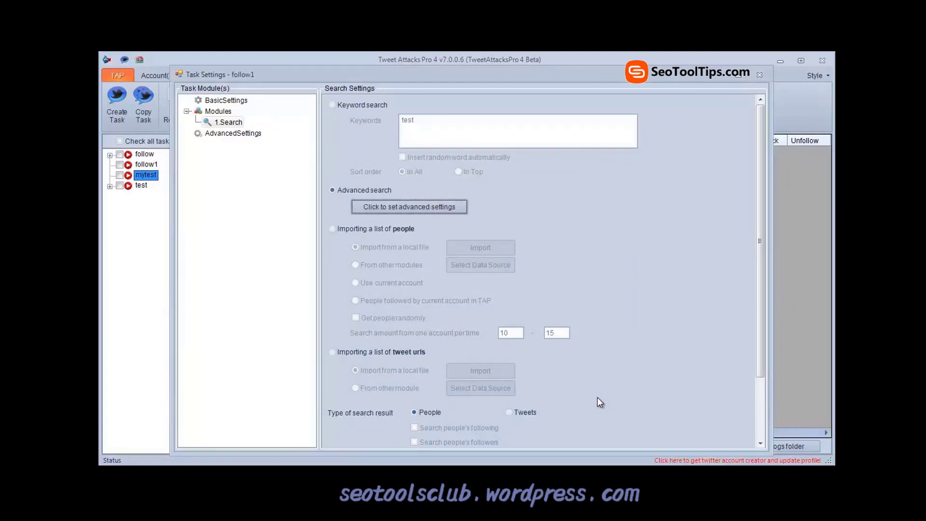
# Step: Try importing a list of people from other modules, and importing a list of tweet urls, as the search source
pyautogui.click(381, 234)
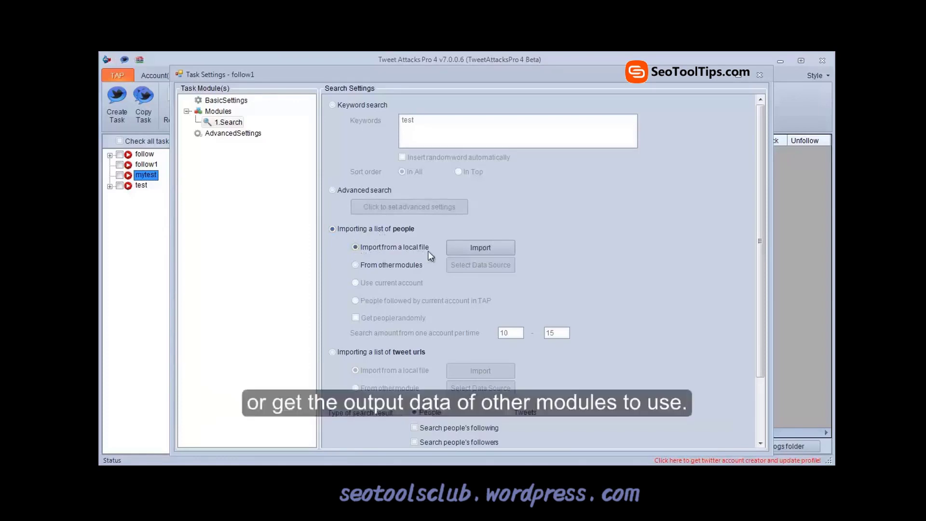
pyautogui.click(359, 267)
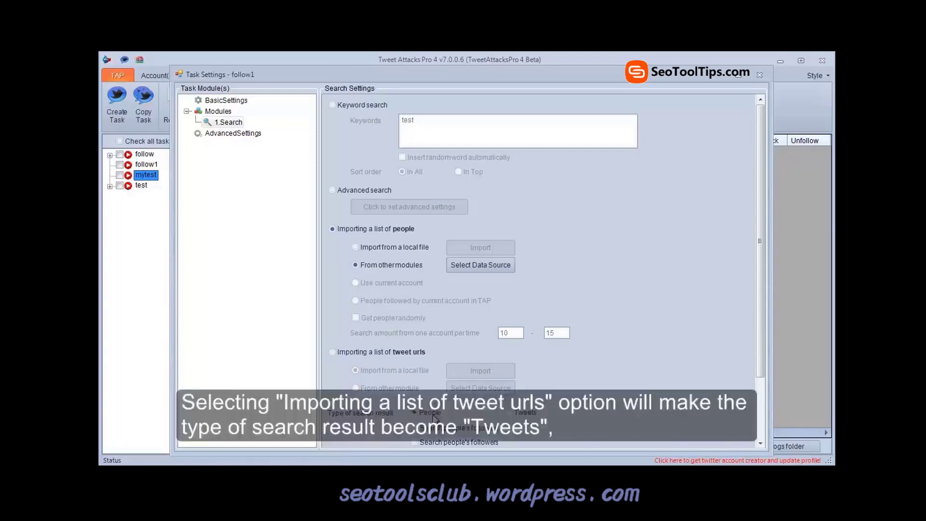
pyautogui.click(377, 351)
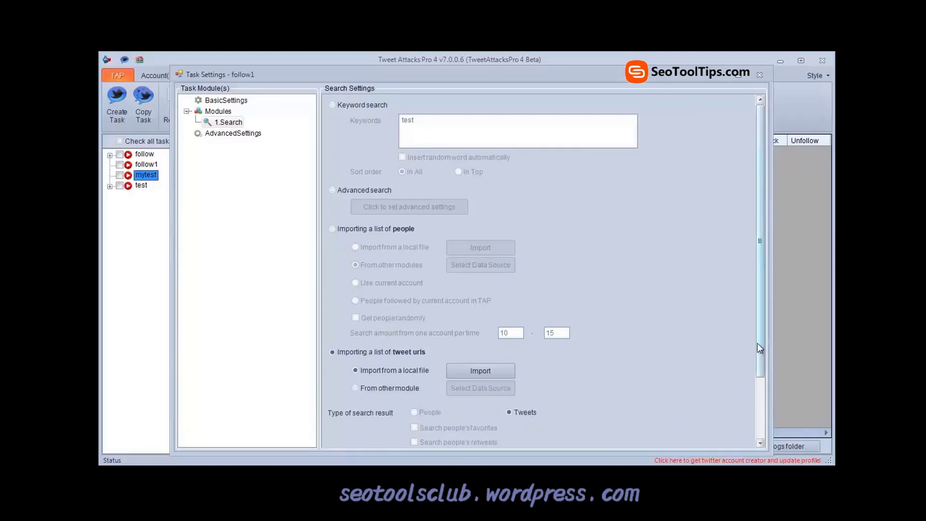
# Step: Set the Search module to keyword search with the keywords "nba, twitter, facebook"
pyautogui.click(347, 105)
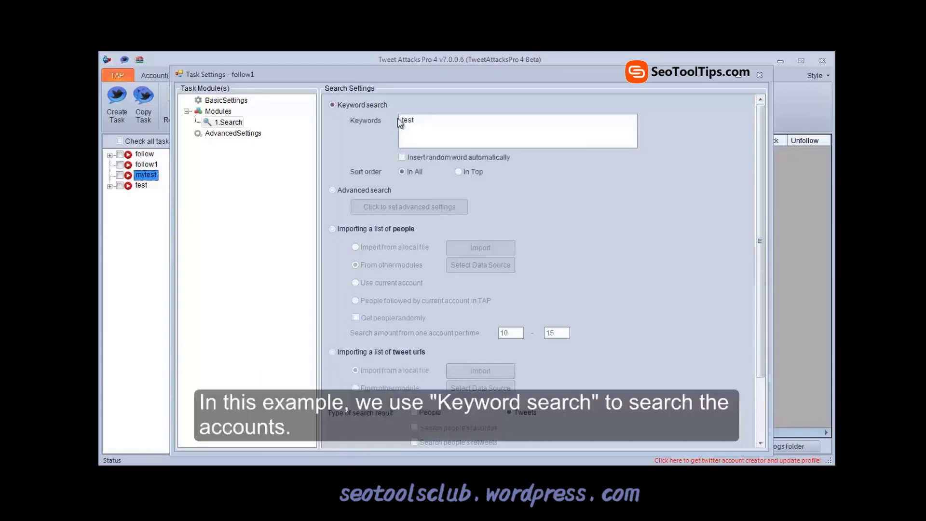
pyautogui.doubleClick(424, 120)
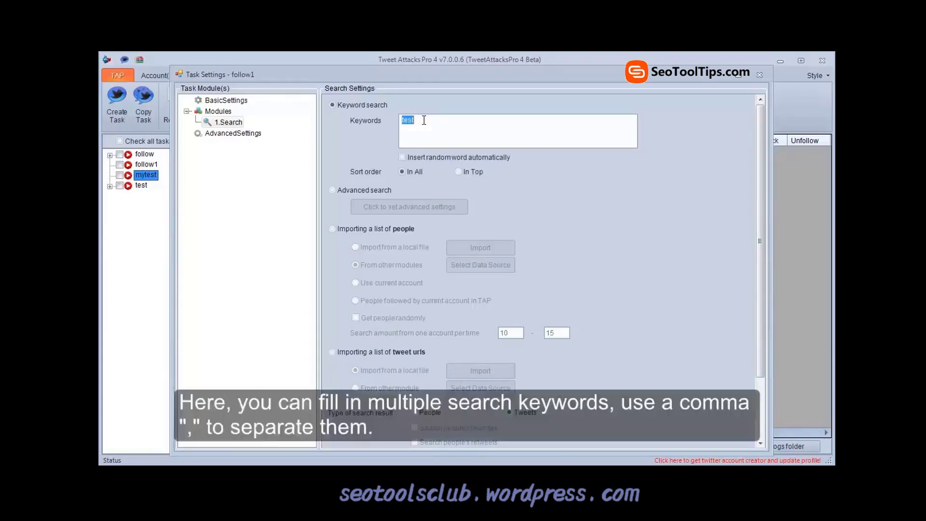
pyautogui.write('nab')
pyautogui.press('BackSpace')
pyautogui.press('BackSpace')
pyautogui.write('ba, twitter')
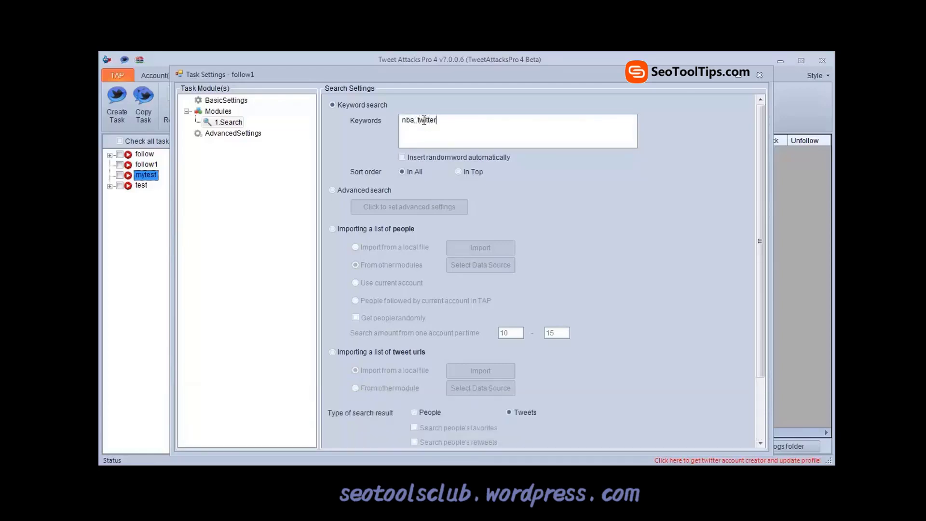
pyautogui.write(', lfacebook')
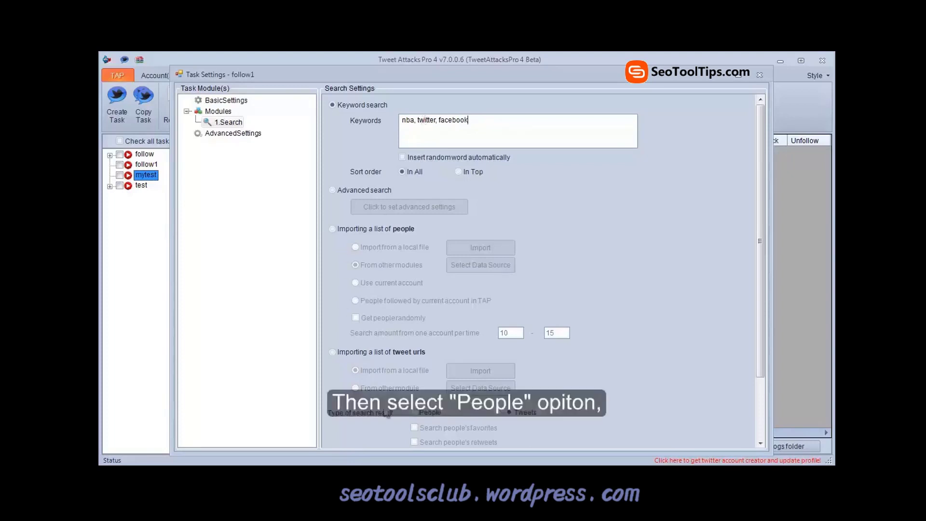
# Step: Set the search result type to People and the search amount to 15-20, and save the Search module
pyautogui.click(415, 415)
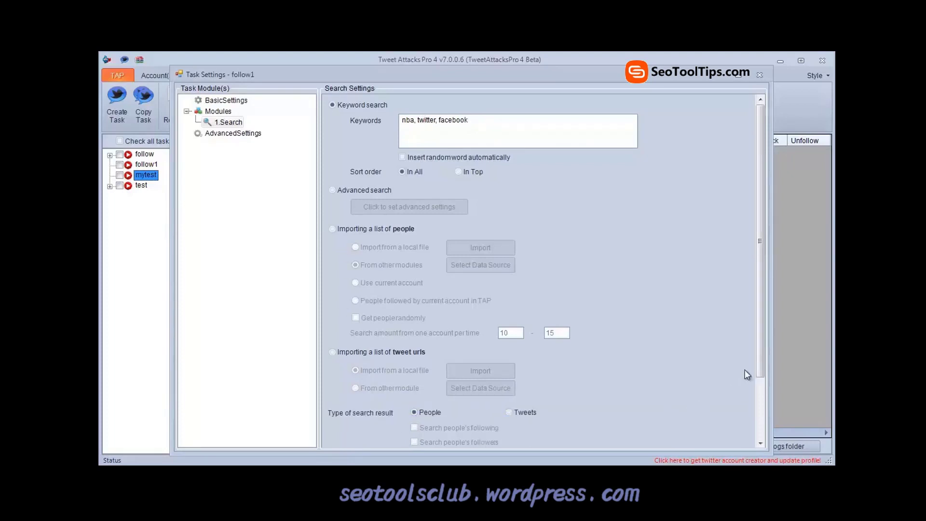
pyautogui.moveTo(758, 351); pyautogui.dragTo(762, 424)
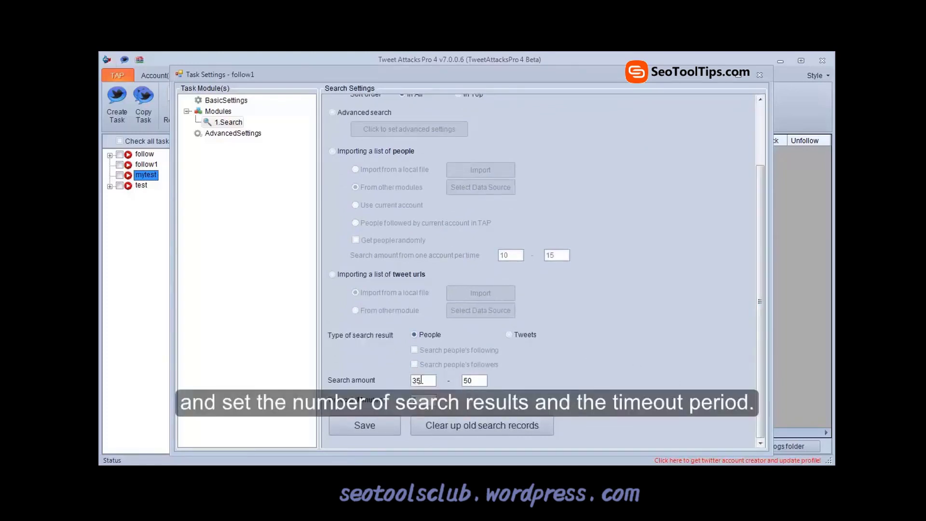
pyautogui.click(421, 380)
pyautogui.press('BackSpace')
pyautogui.press('BackSpace')
pyautogui.write('15')
pyautogui.moveTo(469, 383); pyautogui.dragTo(463, 382)
pyautogui.write('2')
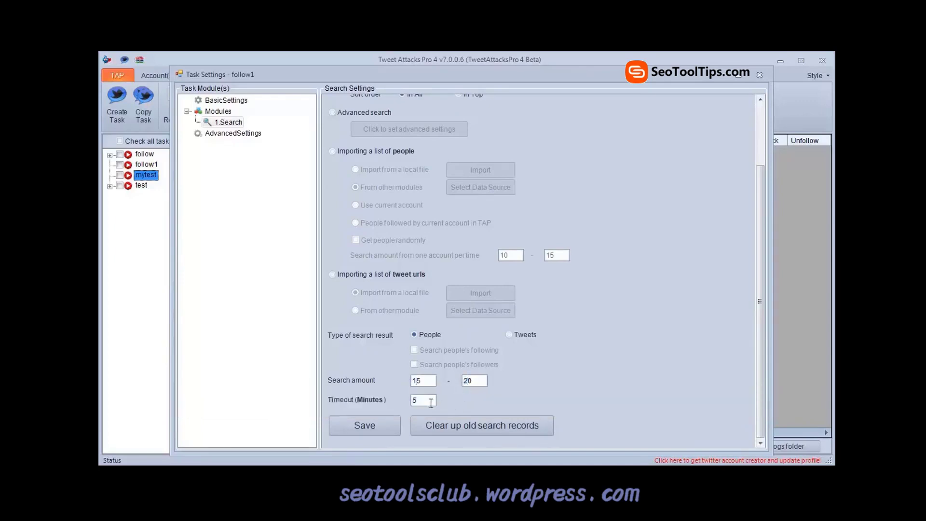
pyautogui.click(414, 404)
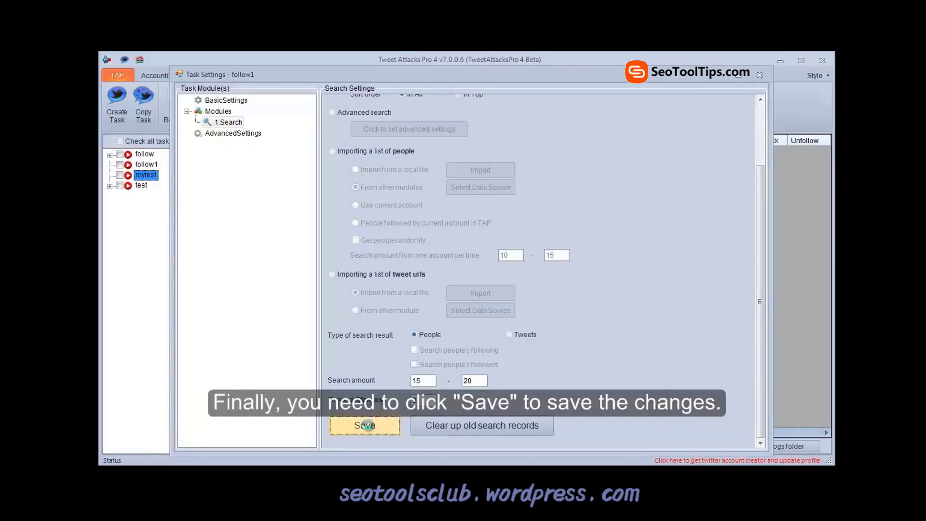
pyautogui.click(365, 426)
pyautogui.click(486, 304)
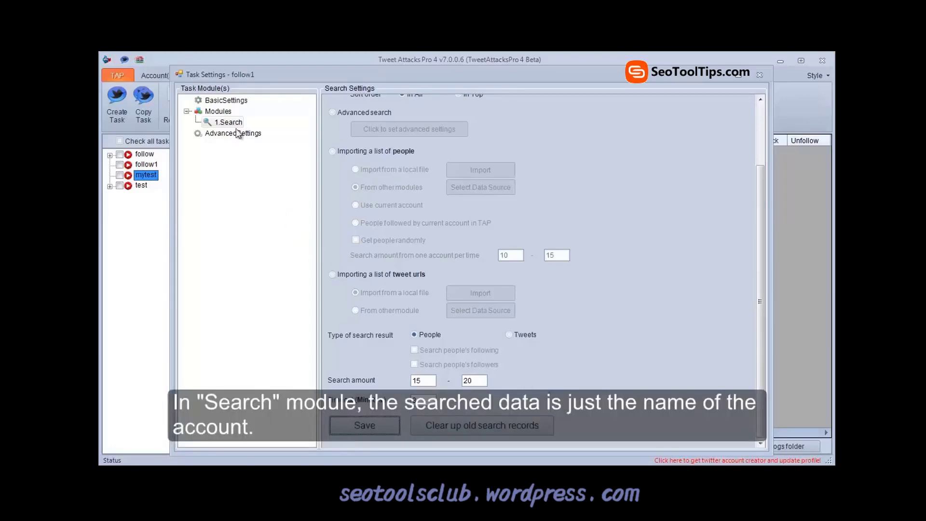
# Step: Add a GetDetails module and a Filter module to the follow1 task
pyautogui.click(219, 112)
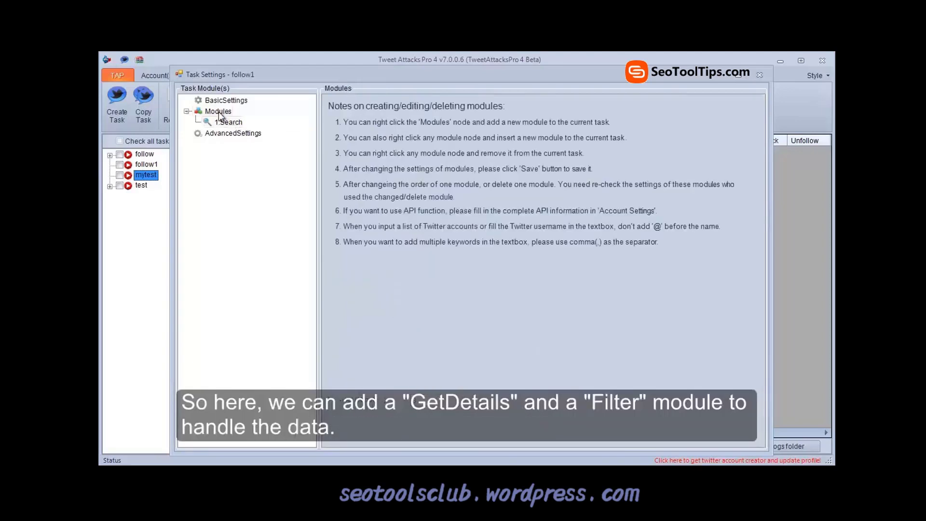
pyautogui.rightClick(220, 112)
pyautogui.moveTo(261, 119)
pyautogui.click(333, 133)
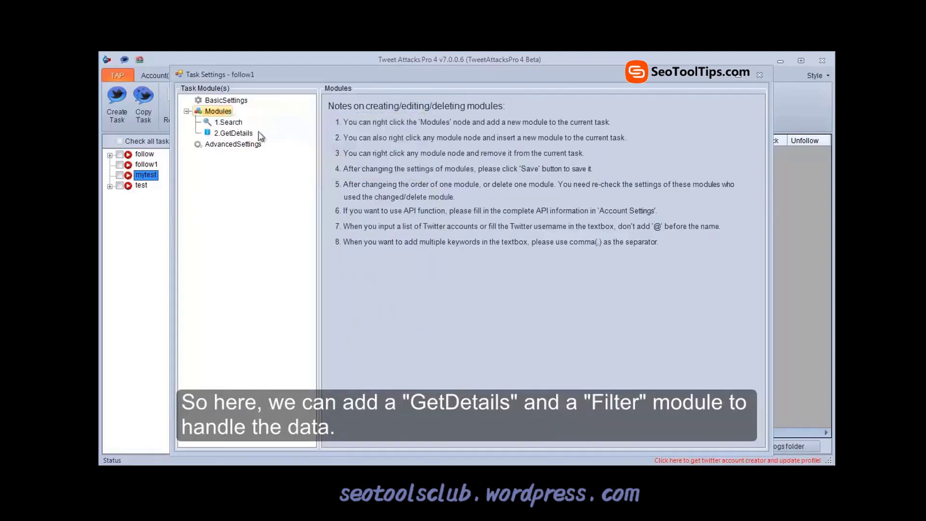
pyautogui.rightClick(218, 112)
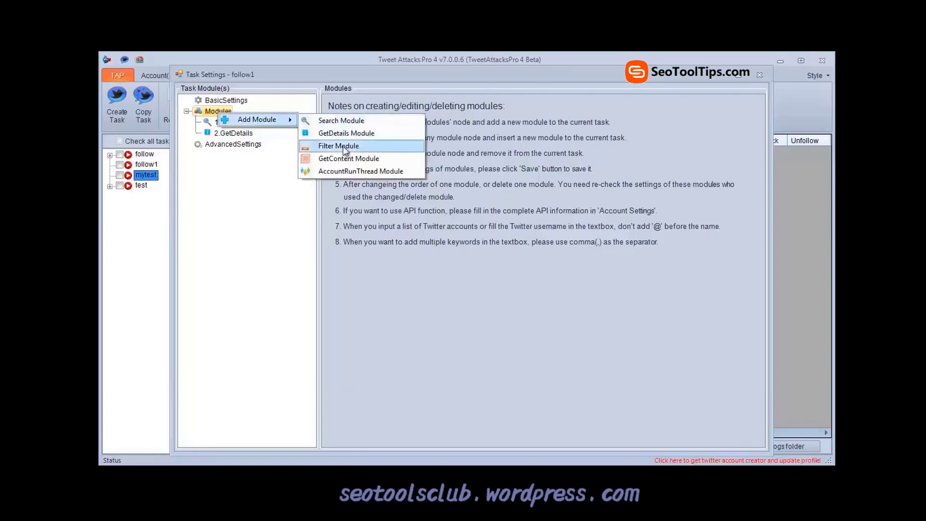
pyautogui.click(337, 145)
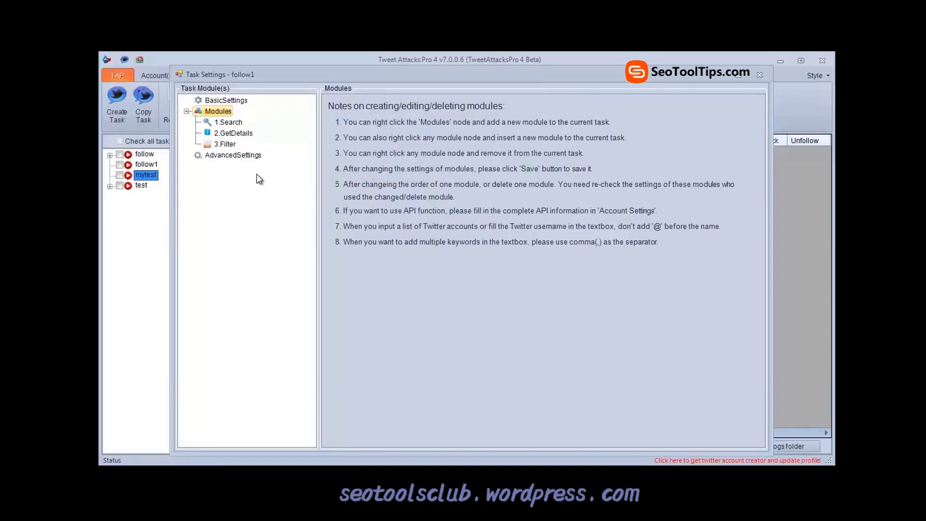
# Step: Set the GetDetails module's data source to 1.Search, with used data removed from the data list
pyautogui.click(222, 135)
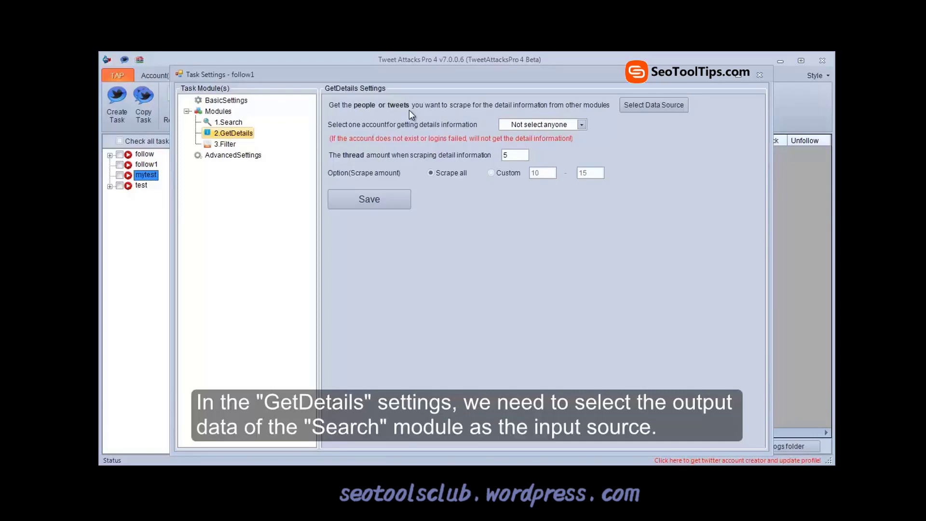
pyautogui.click(654, 110)
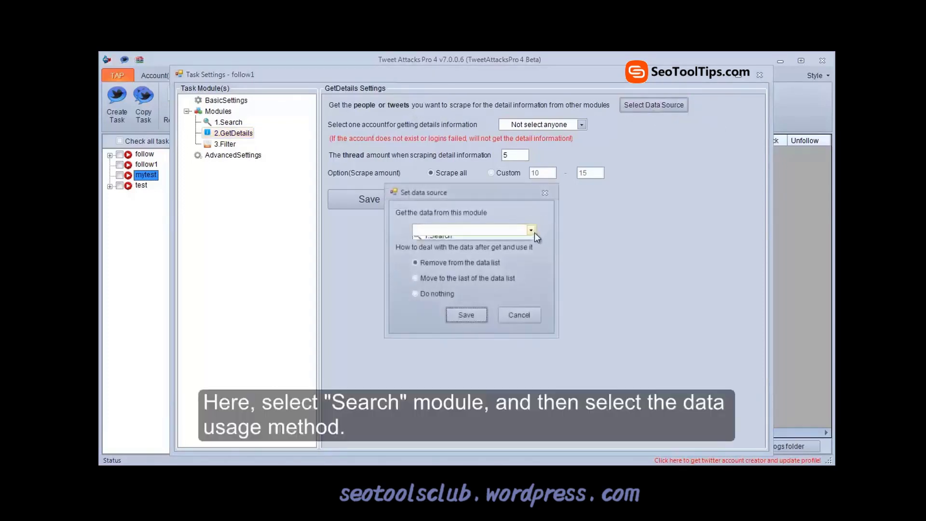
pyautogui.click(533, 231)
pyautogui.click(505, 240)
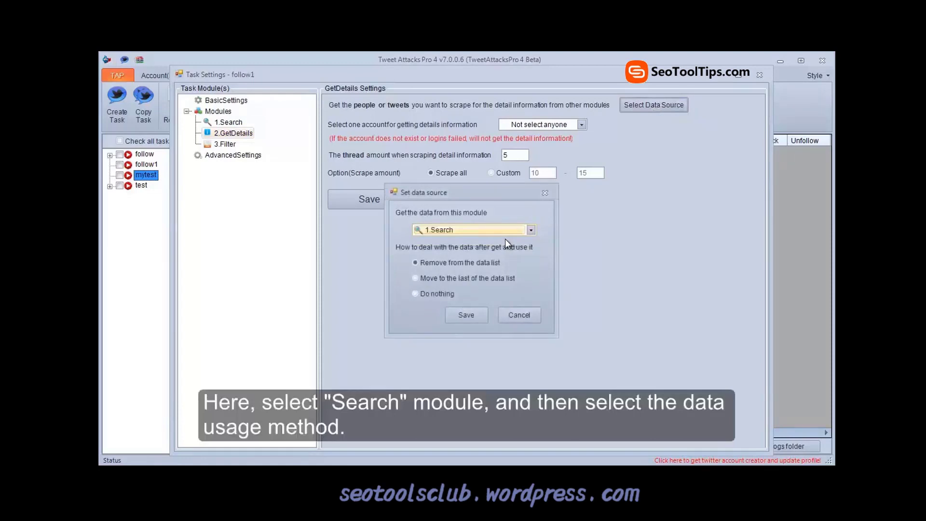
pyautogui.click(436, 292)
pyautogui.click(443, 265)
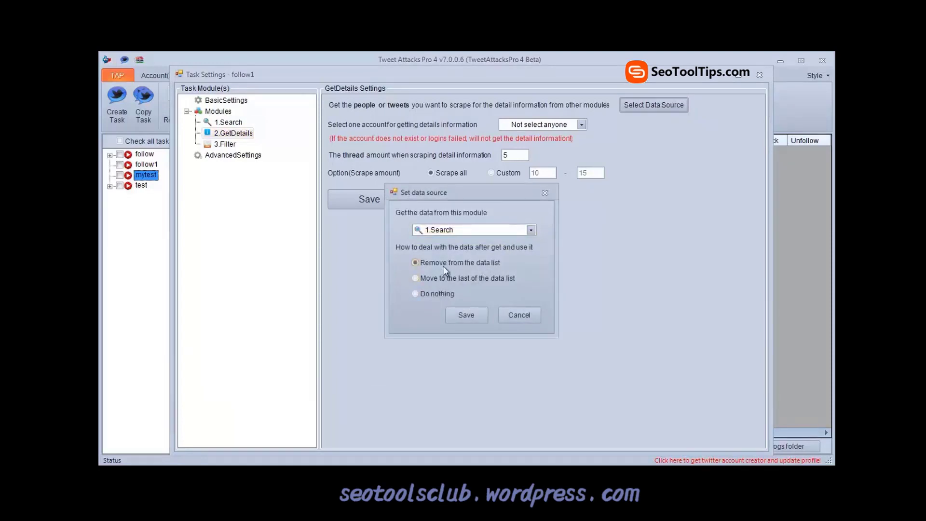
pyautogui.click(464, 317)
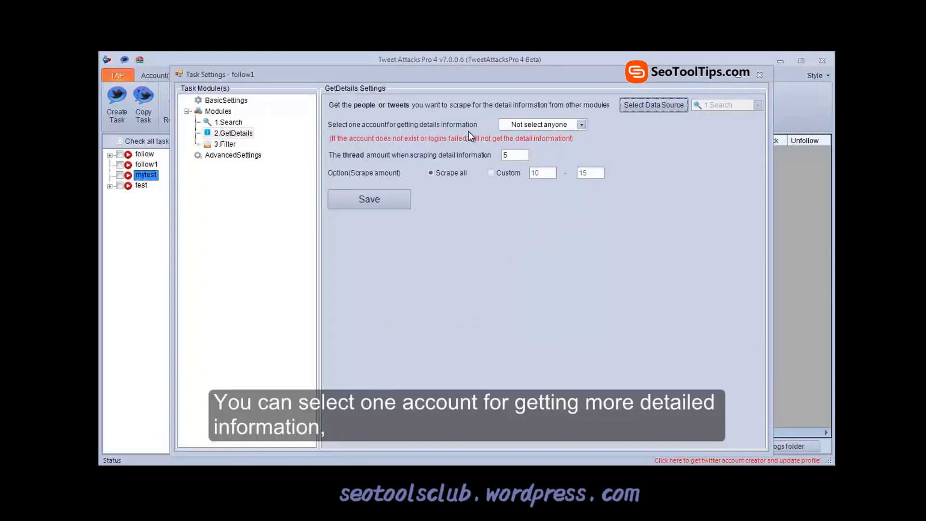
# Step: Choose "Not select anyone" as the GetDetails account, set the thread amount to 3, and save the module
pyautogui.click(580, 125)
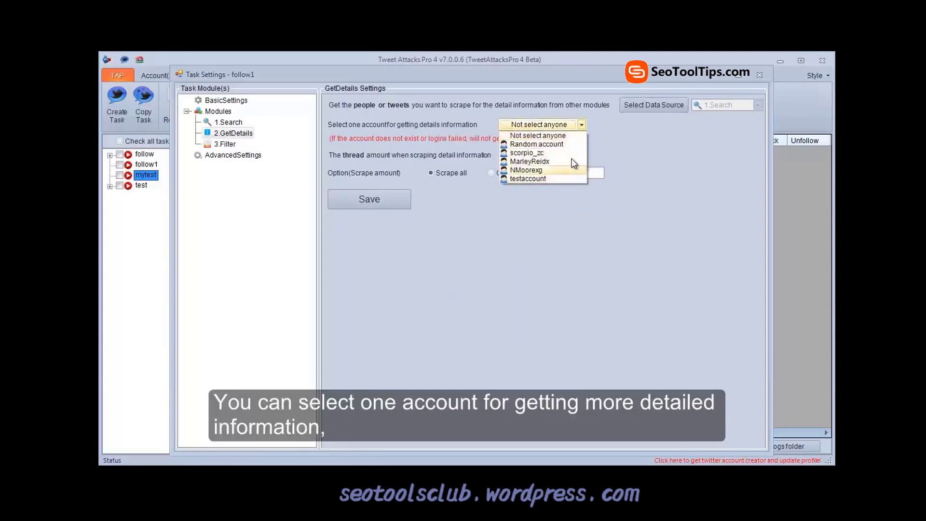
pyautogui.click(579, 136)
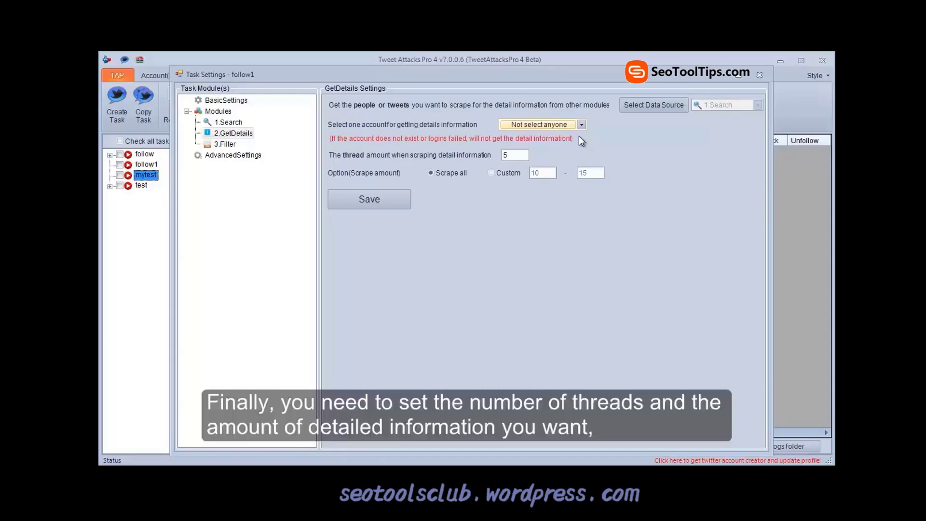
pyautogui.moveTo(518, 155); pyautogui.dragTo(497, 159)
pyautogui.write('3')
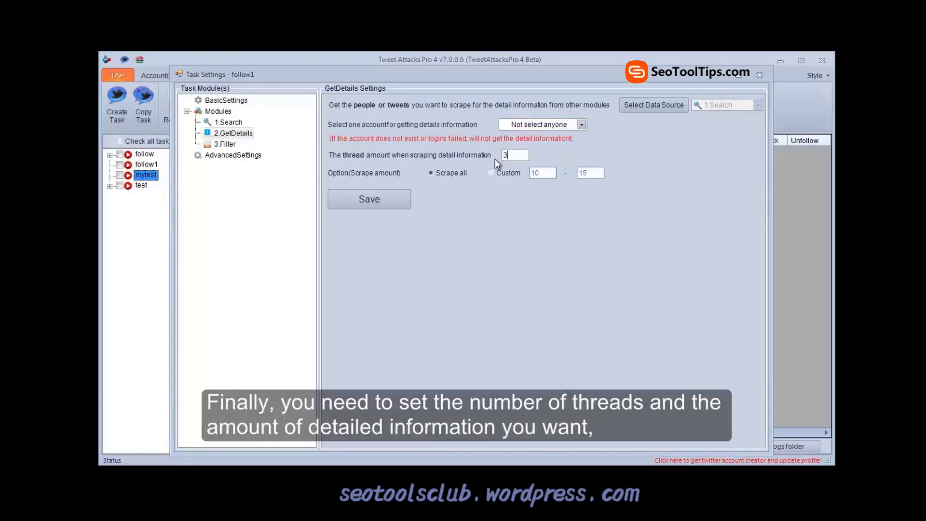
pyautogui.click(386, 196)
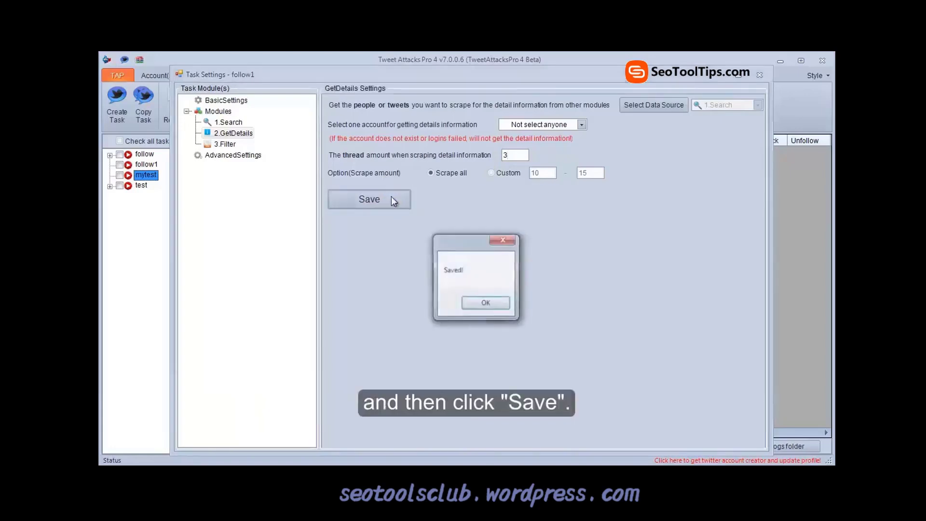
pyautogui.click(477, 301)
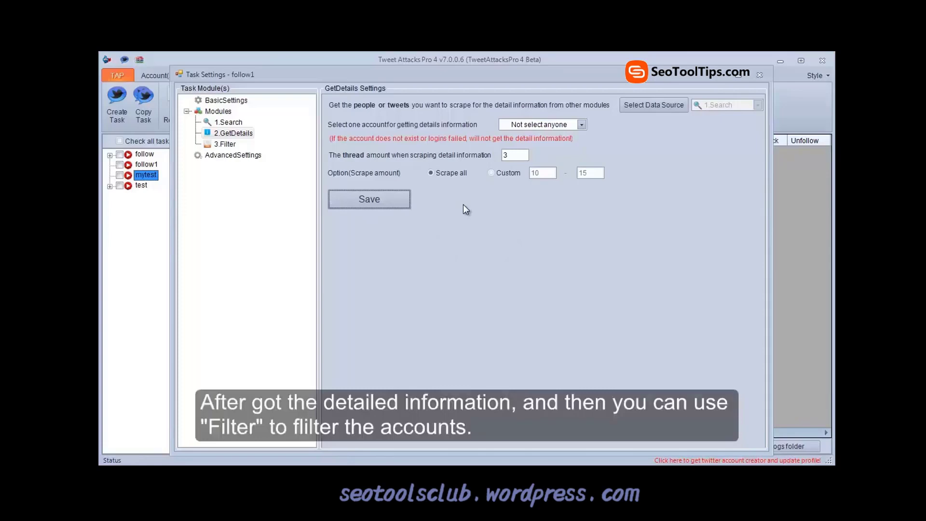
# Step: Set the Filter module's data source to 2.GetDetails, with used data removed from the data list
pyautogui.click(231, 145)
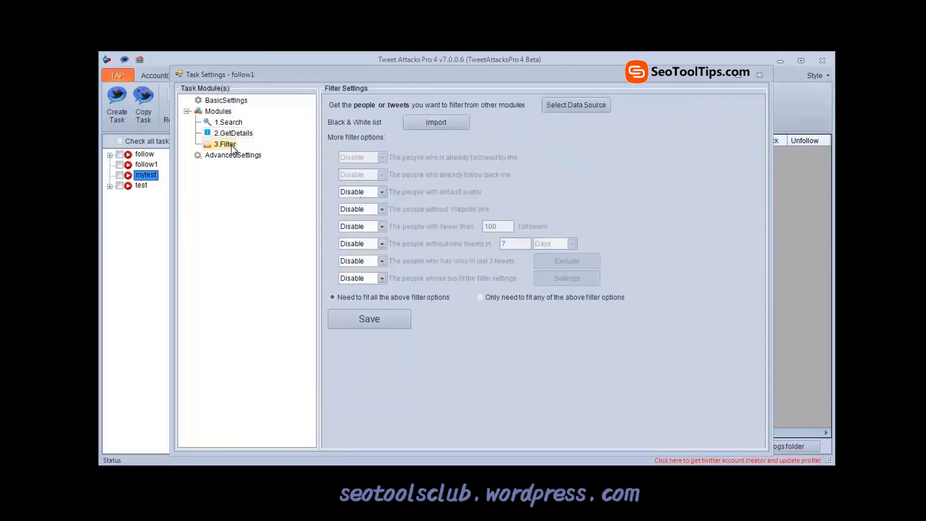
pyautogui.click(558, 102)
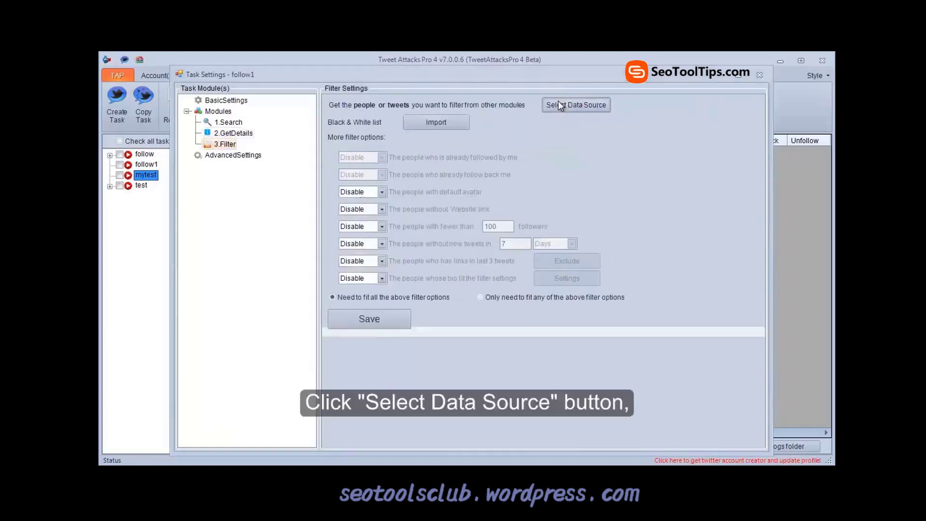
pyautogui.click(530, 230)
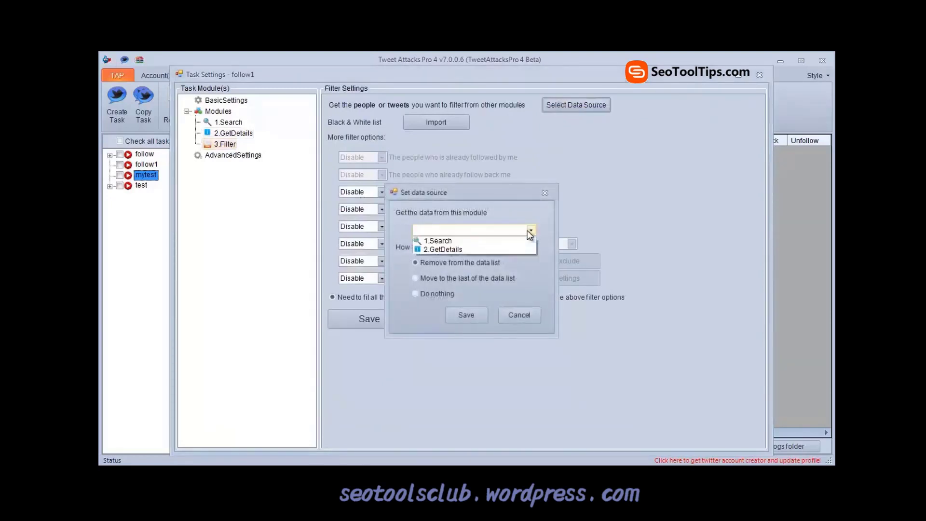
pyautogui.click(499, 250)
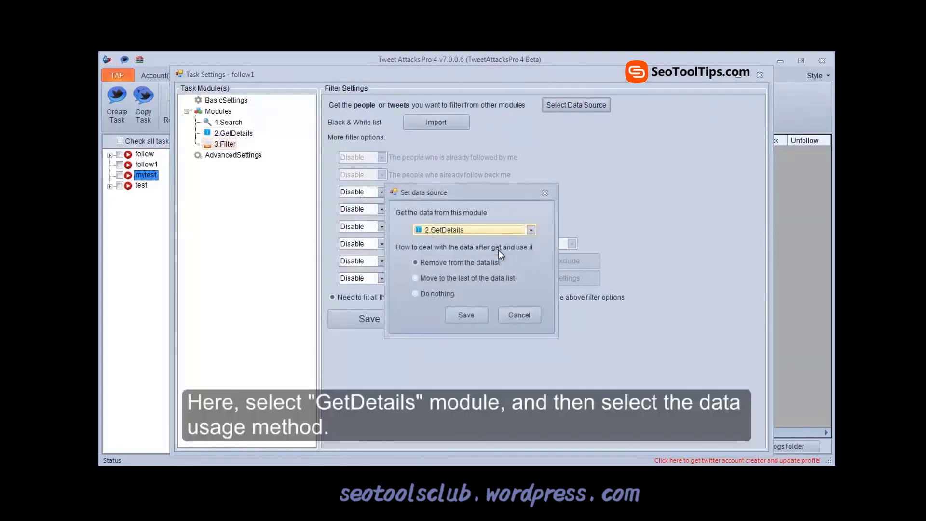
pyautogui.click(471, 312)
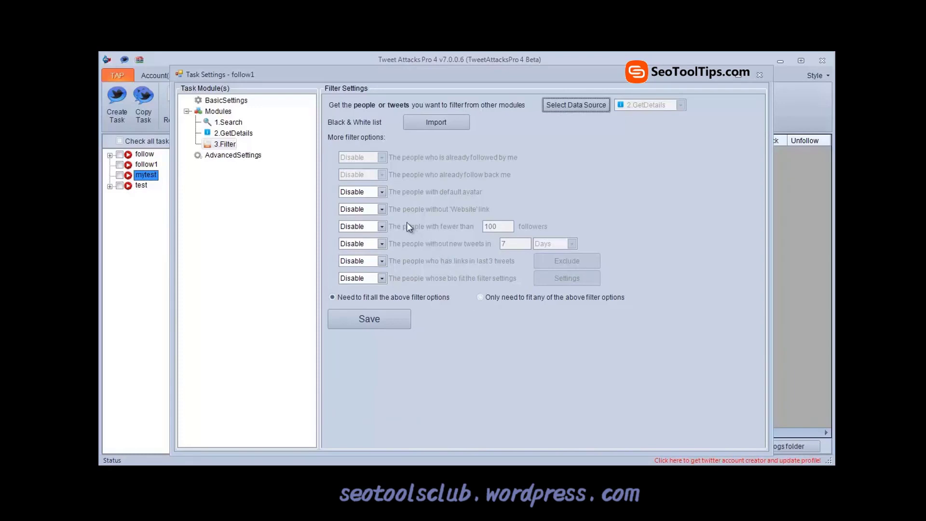
# Step: Set the Filter module to exclude people with a default avatar and people with fewer than 200 followers
pyautogui.click(383, 192)
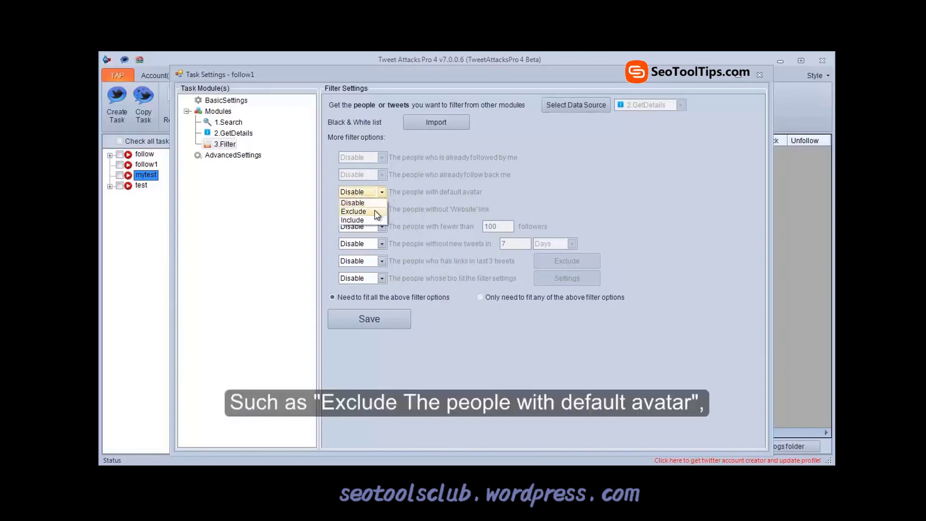
pyautogui.click(377, 212)
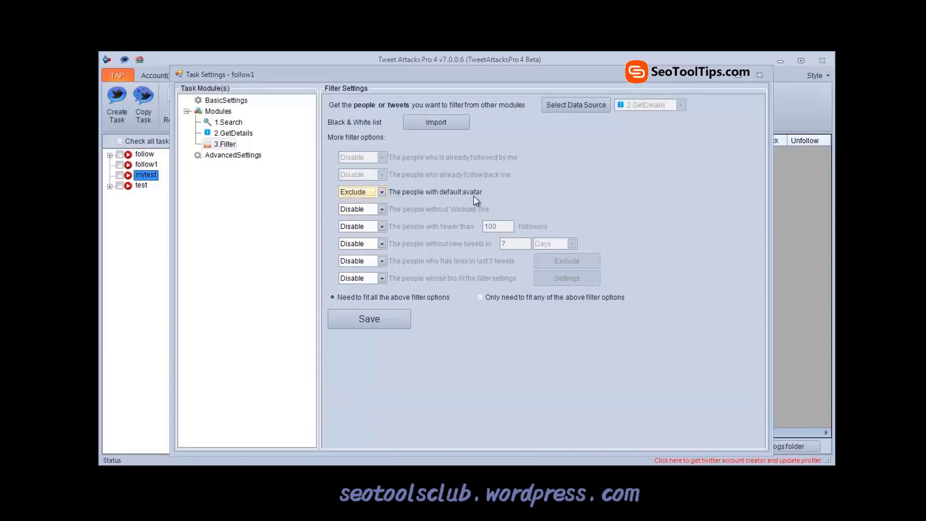
pyautogui.click(384, 225)
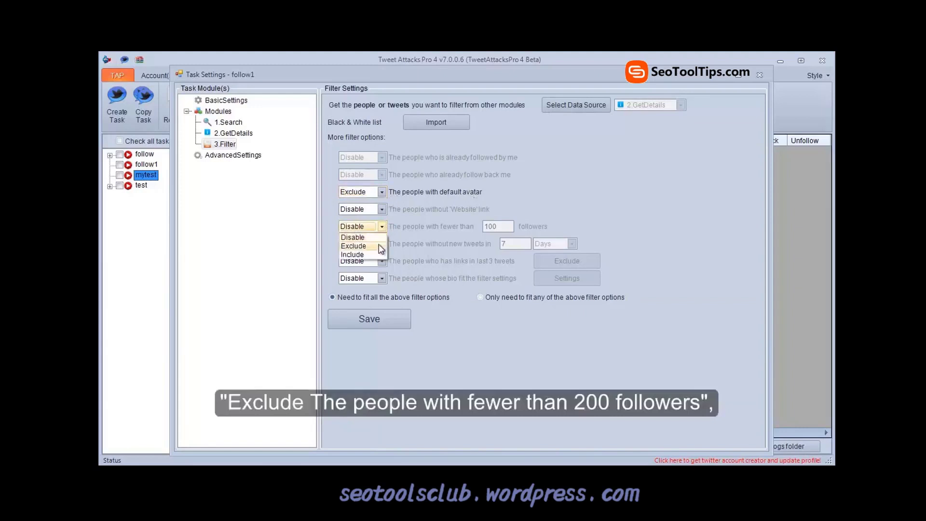
pyautogui.click(378, 244)
pyautogui.click(487, 227)
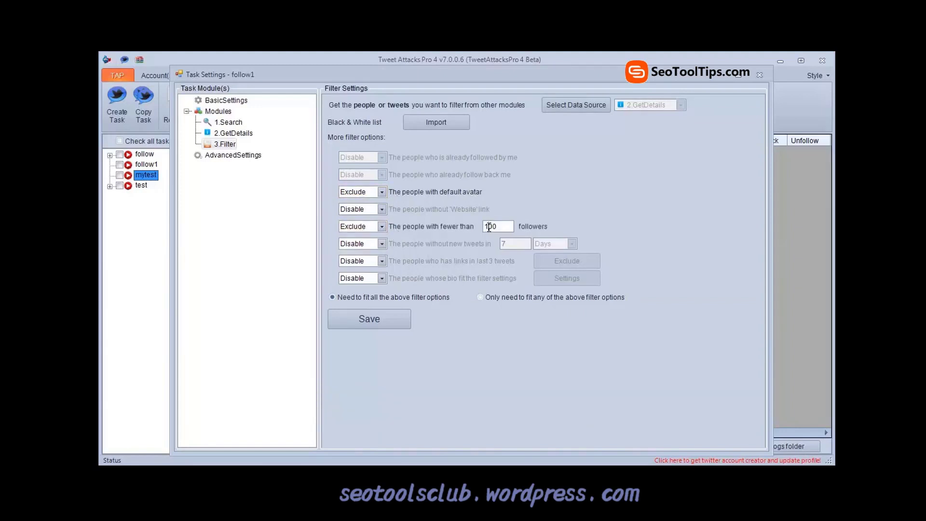
pyautogui.press('BackSpace')
pyautogui.write('2')
# Step: Set the Filter module to exclude people without new tweets in 3 days
pyautogui.click(386, 245)
pyautogui.click(379, 262)
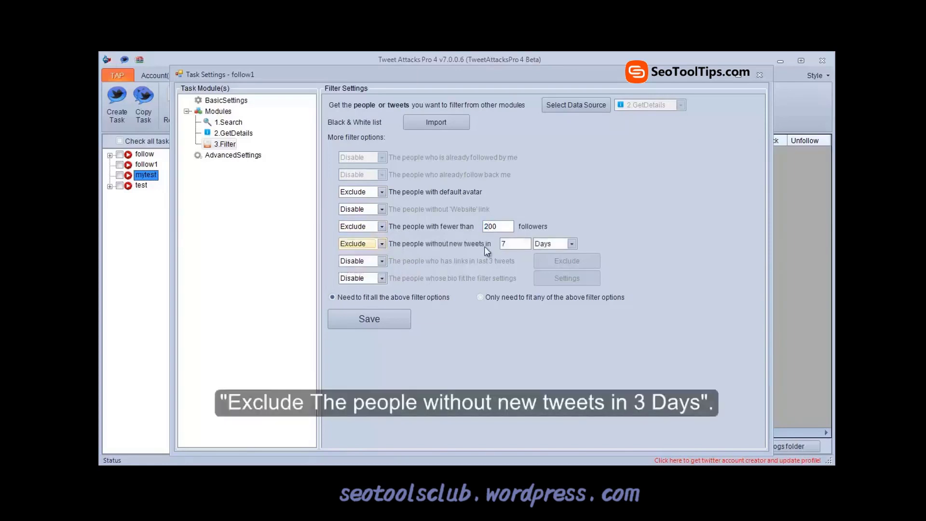
pyautogui.click(508, 243)
pyautogui.doubleClick(503, 243)
pyautogui.write('3')
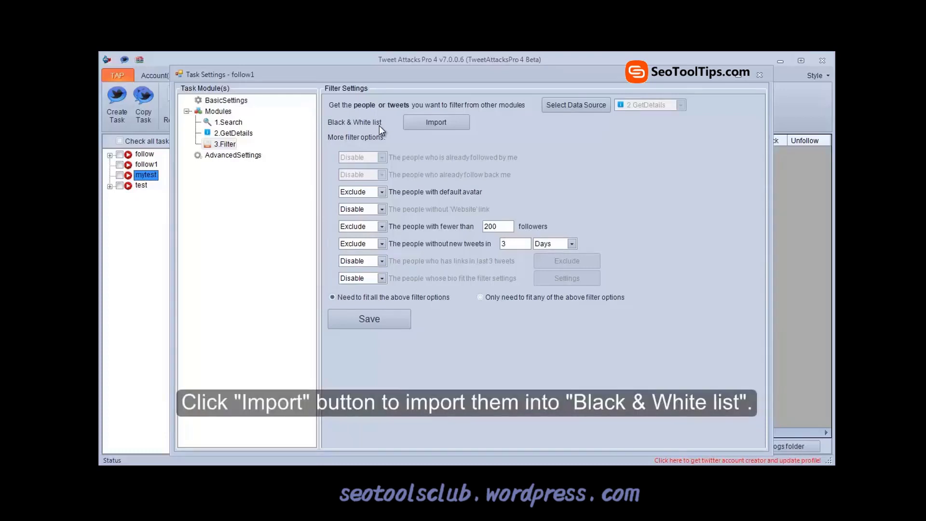
# Step: Check the Black & White list import without importing anyone, and save the Filter module
pyautogui.click(436, 123)
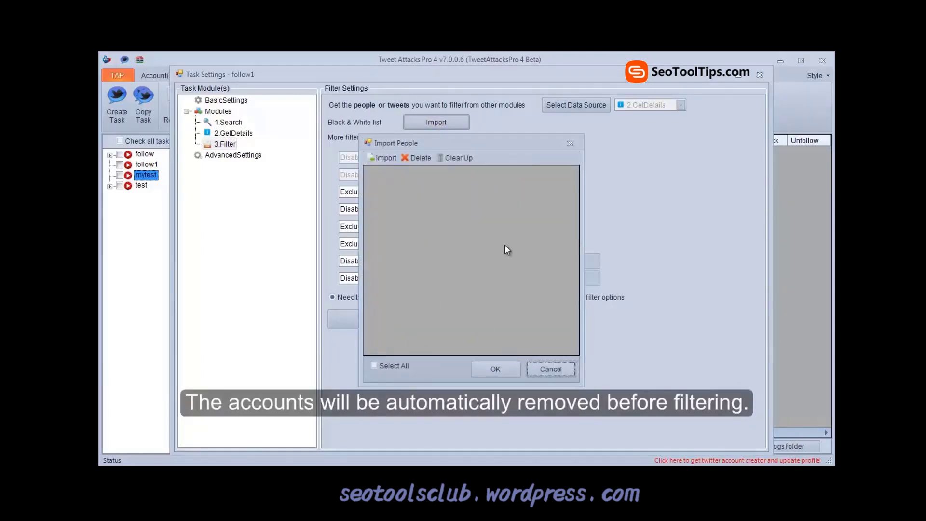
pyautogui.click(544, 372)
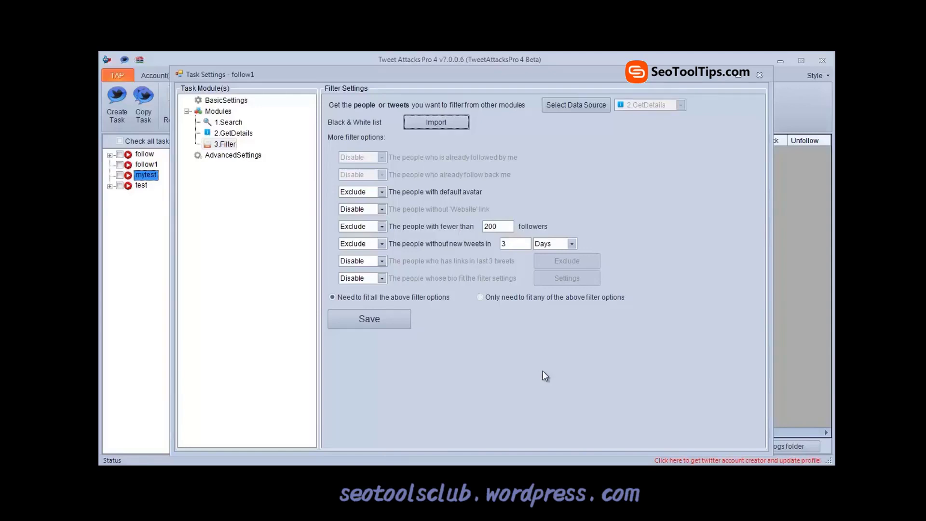
pyautogui.click(387, 319)
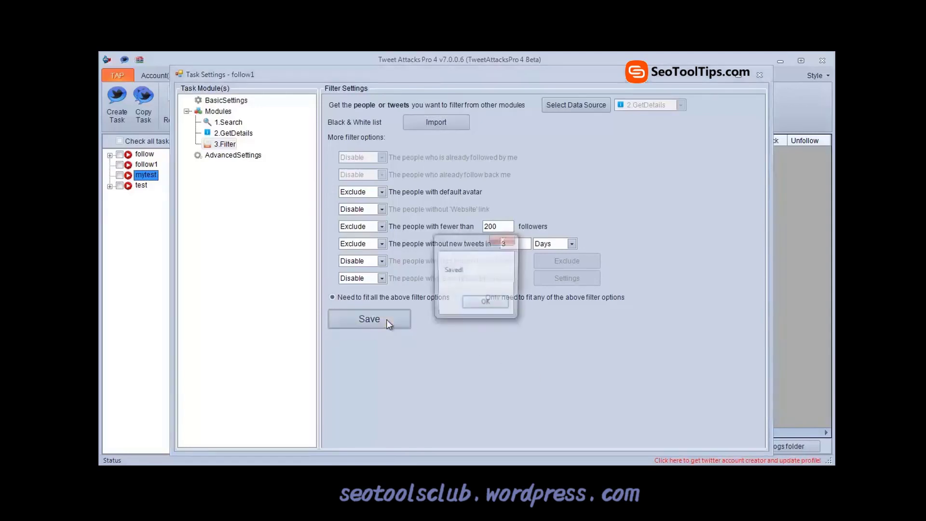
pyautogui.click(485, 304)
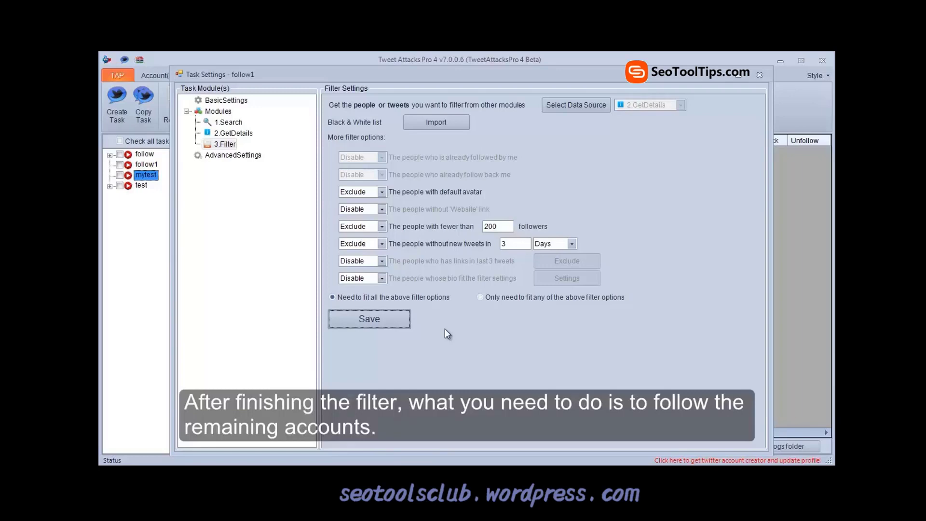
# Step: Add an AccountRunThread module to the follow1 task
pyautogui.click(226, 116)
pyautogui.rightClick(226, 116)
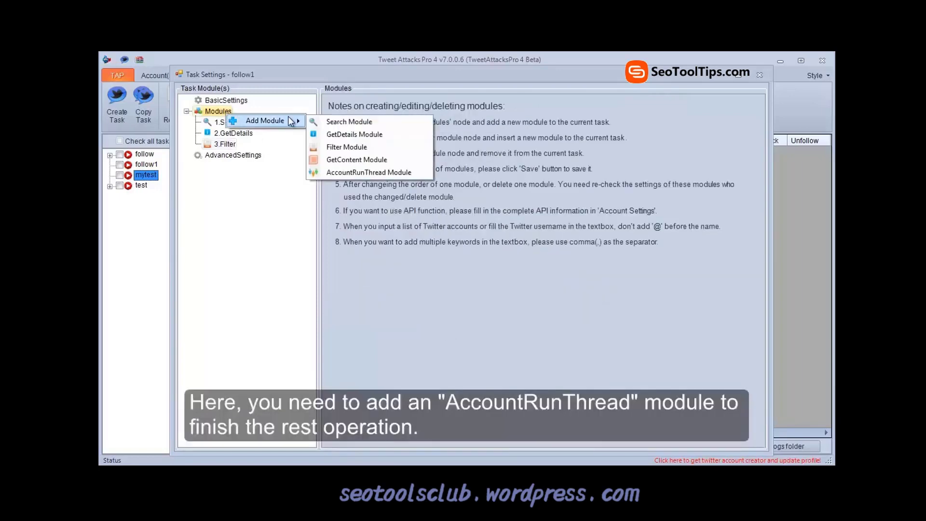
pyautogui.click(329, 175)
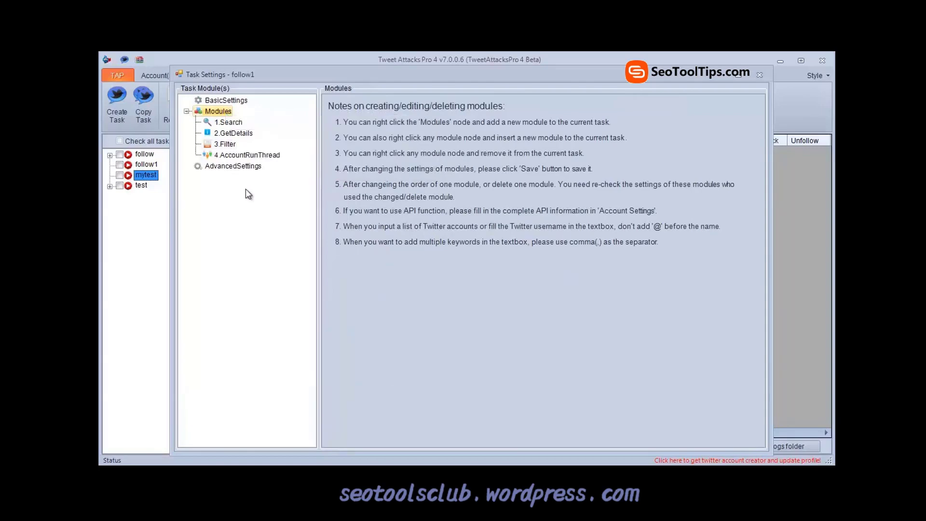
# Step: Add a Tweet module as a sub-module of AccountRunThread and open its settings
pyautogui.click(242, 158)
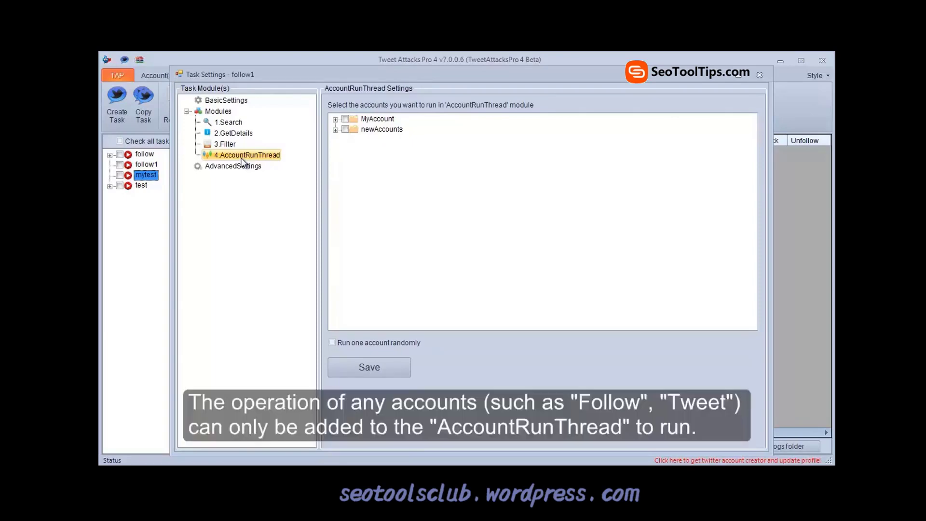
pyautogui.rightClick(241, 162)
pyautogui.moveTo(289, 167)
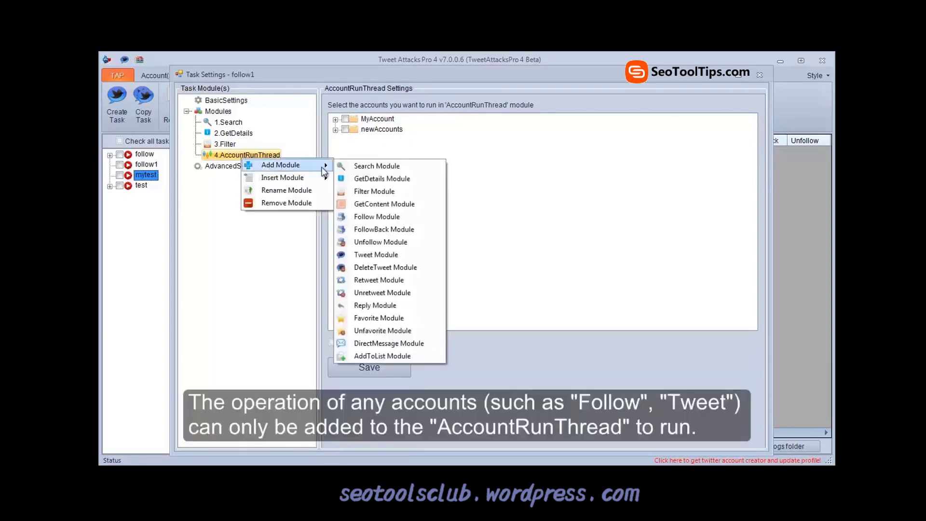
pyautogui.click(365, 255)
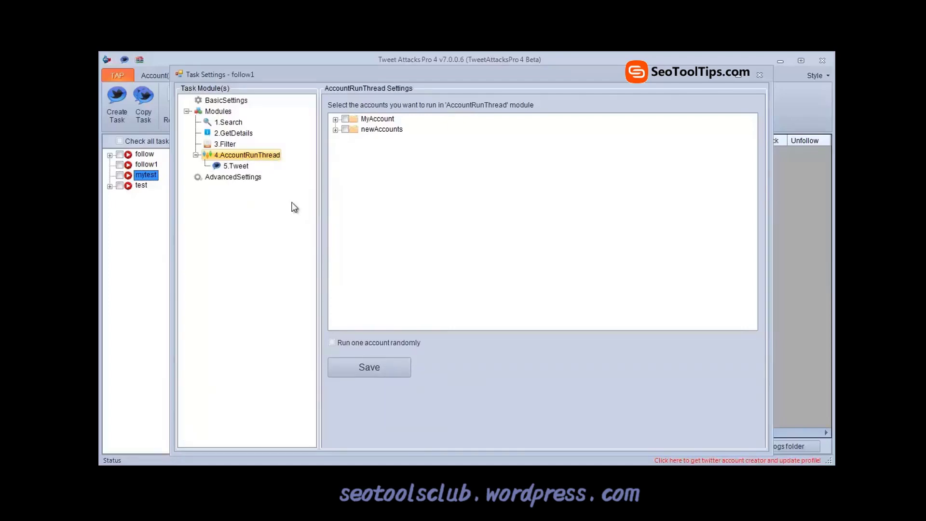
pyautogui.click(233, 166)
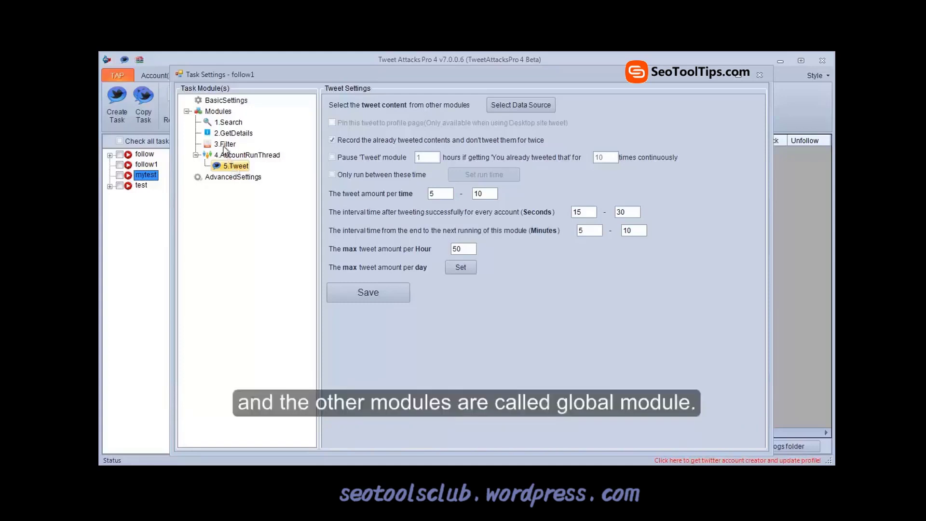
# Step: Review the order and settings of the task's Search, GetDetails, Filter, AccountRunThread and Tweet modules
pyautogui.click(224, 146)
pyautogui.click(225, 134)
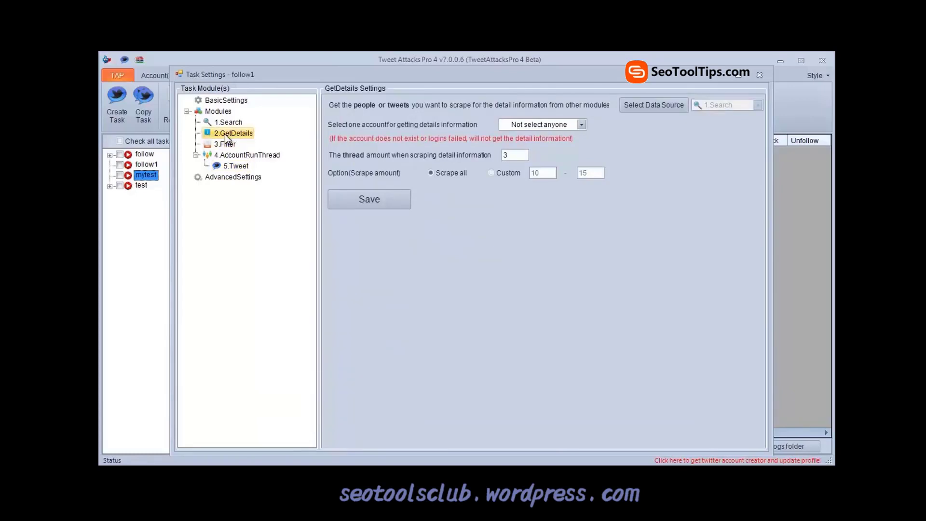
pyautogui.click(224, 156)
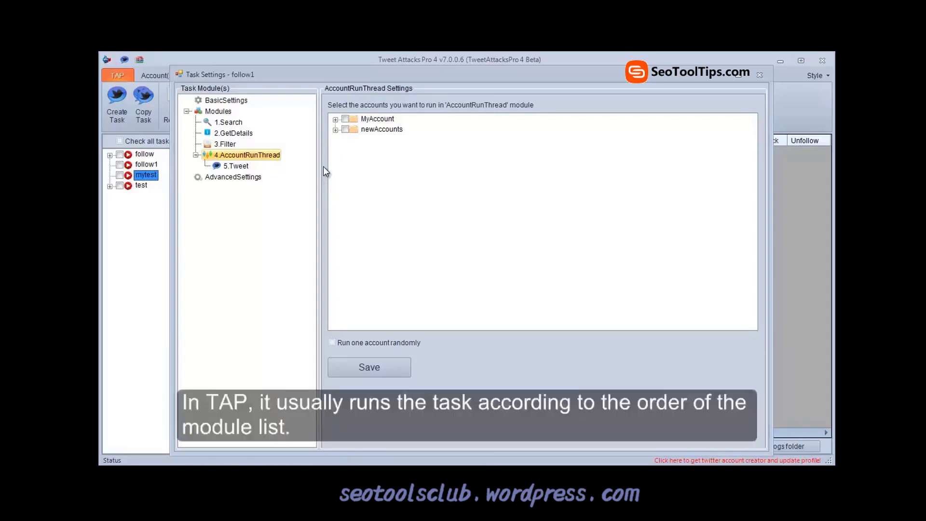
pyautogui.click(226, 124)
pyautogui.click(227, 134)
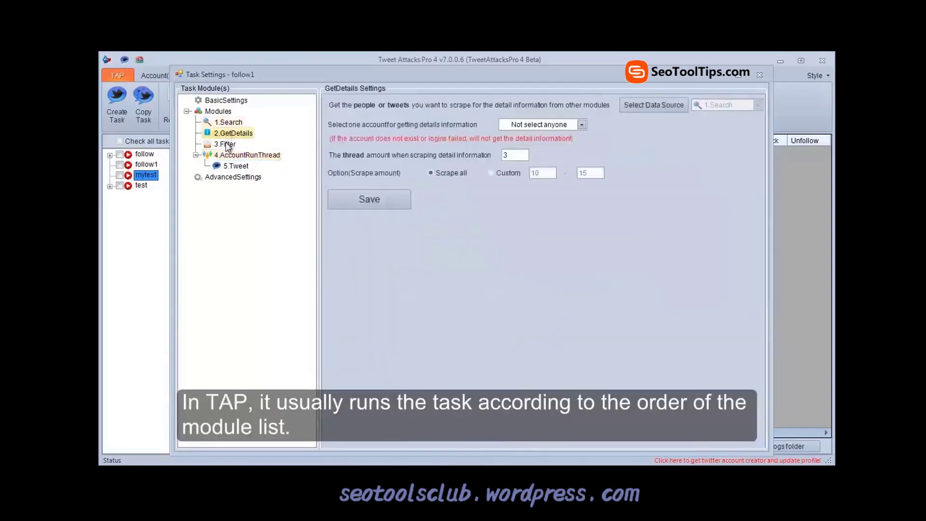
pyautogui.click(228, 145)
pyautogui.click(229, 155)
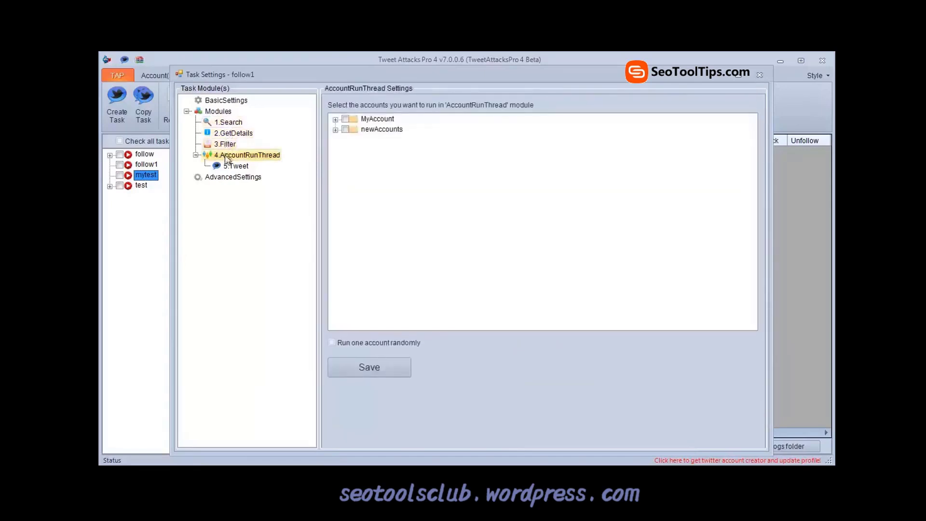
pyautogui.click(231, 167)
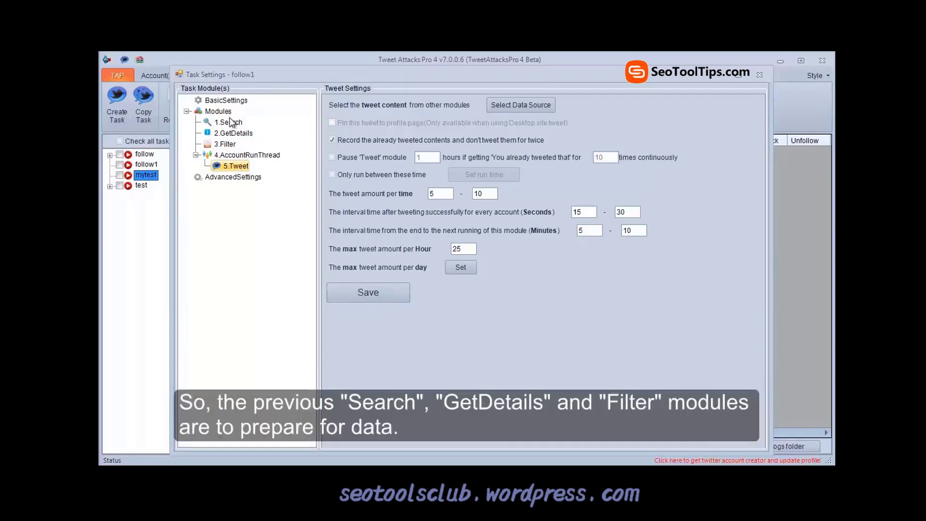
pyautogui.click(229, 125)
pyautogui.click(231, 135)
pyautogui.click(231, 146)
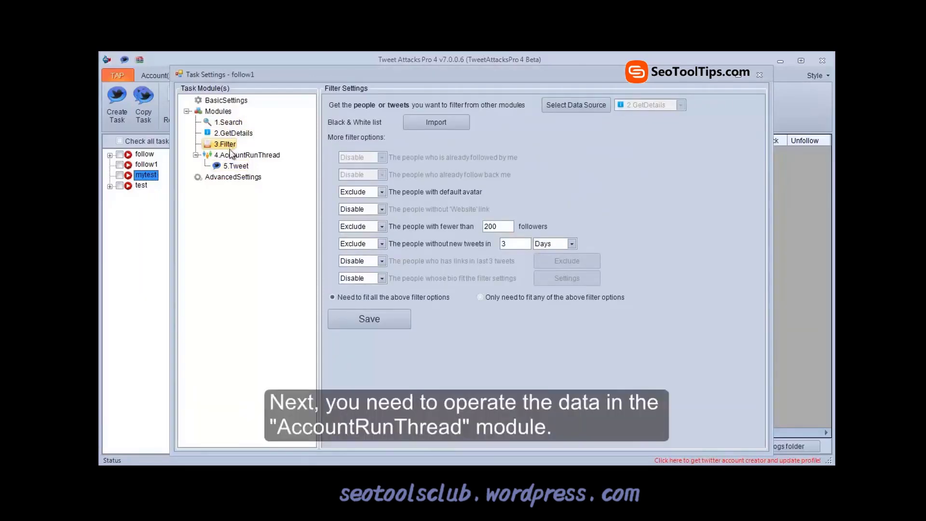
# Step: Select the first two accounts of the newAccounts group to run in AccountRunThread, and save the module
pyautogui.click(236, 157)
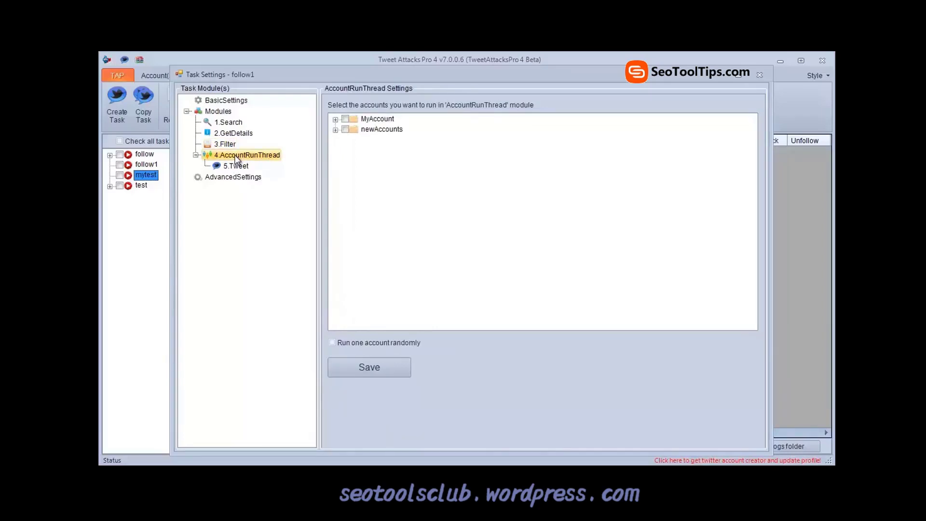
pyautogui.click(335, 129)
pyautogui.click(355, 140)
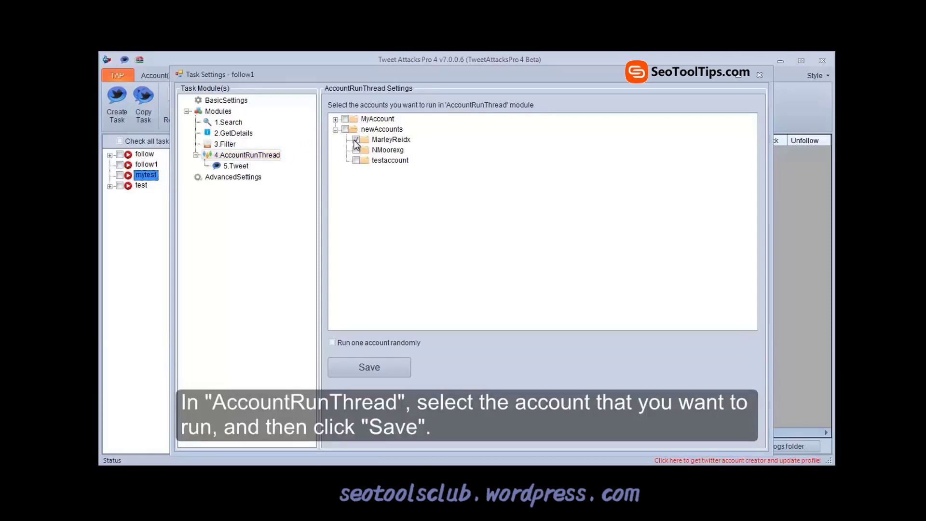
pyautogui.click(356, 150)
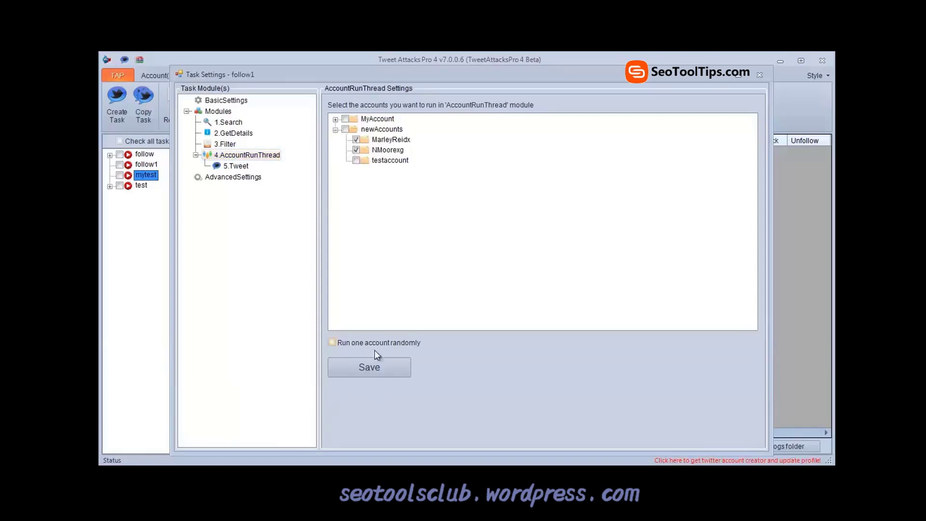
pyautogui.click(378, 366)
pyautogui.click(483, 304)
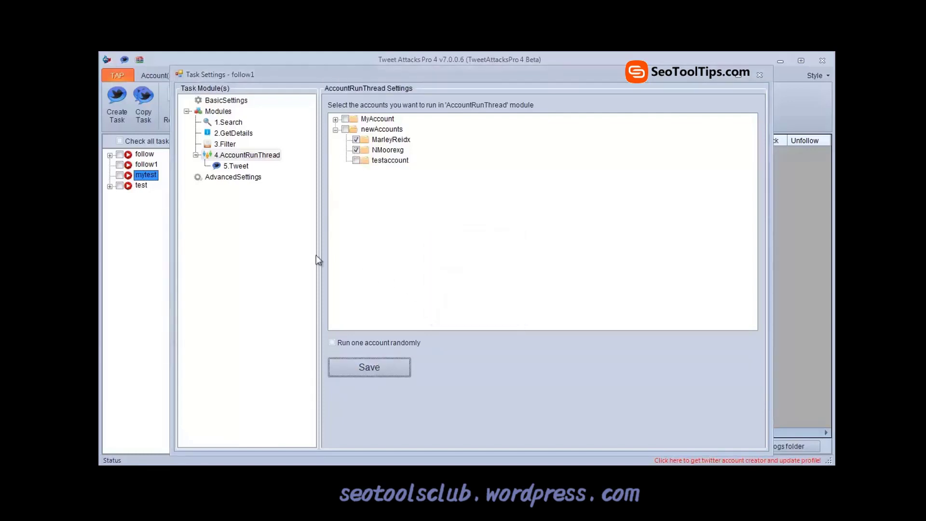
# Step: Remove the Tweet sub-module from AccountRunThread
pyautogui.click(236, 166)
pyautogui.rightClick(237, 168)
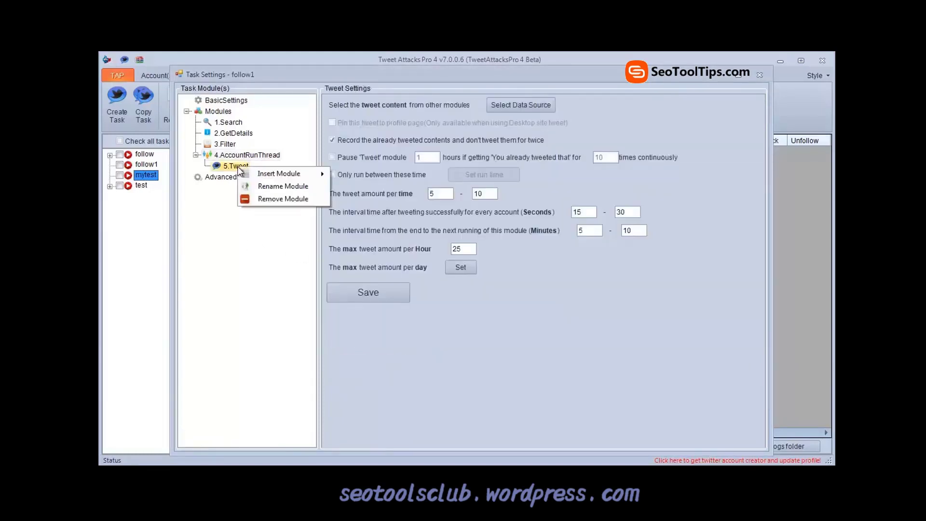
pyautogui.click(261, 199)
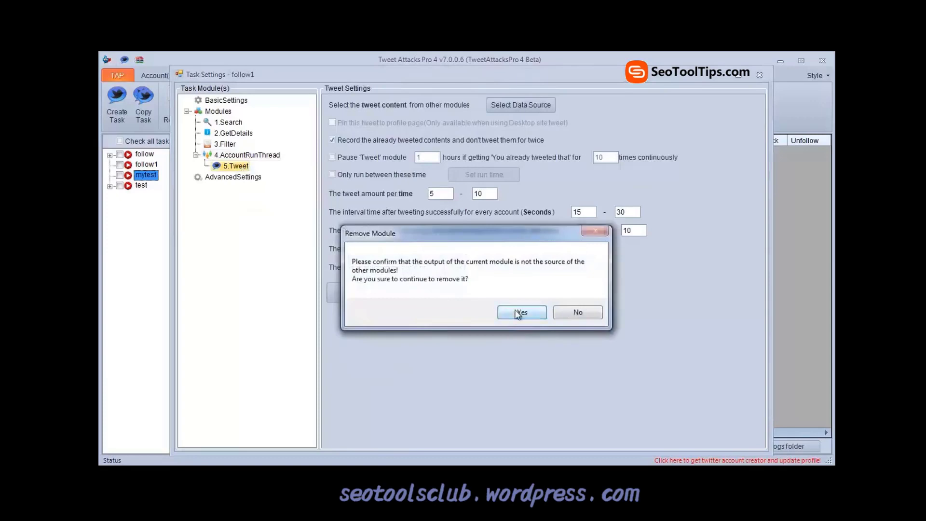
pyautogui.click(518, 314)
# Step: Add a Follow module as a sub-module of AccountRunThread
pyautogui.click(247, 154)
pyautogui.rightClick(248, 155)
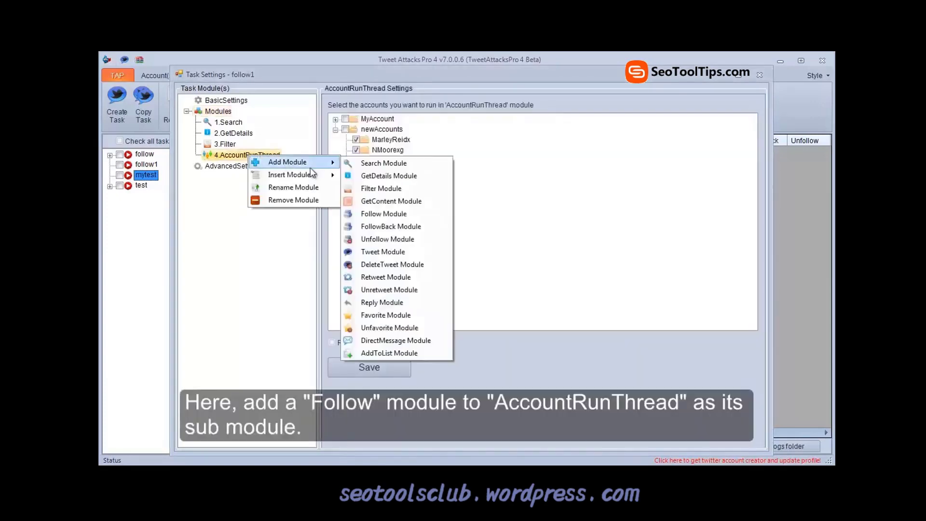
pyautogui.click(382, 215)
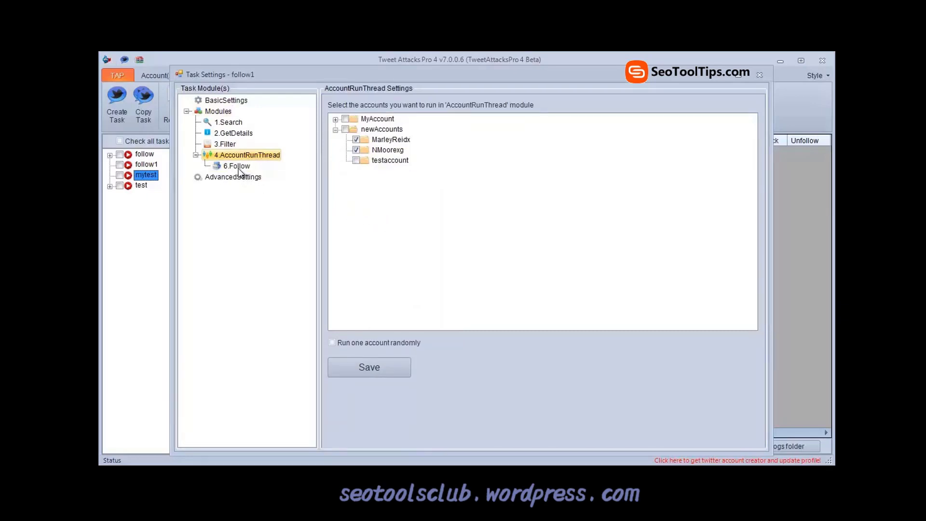
# Step: Set the 3.Filter module as the data source of the Follow module
pyautogui.click(236, 167)
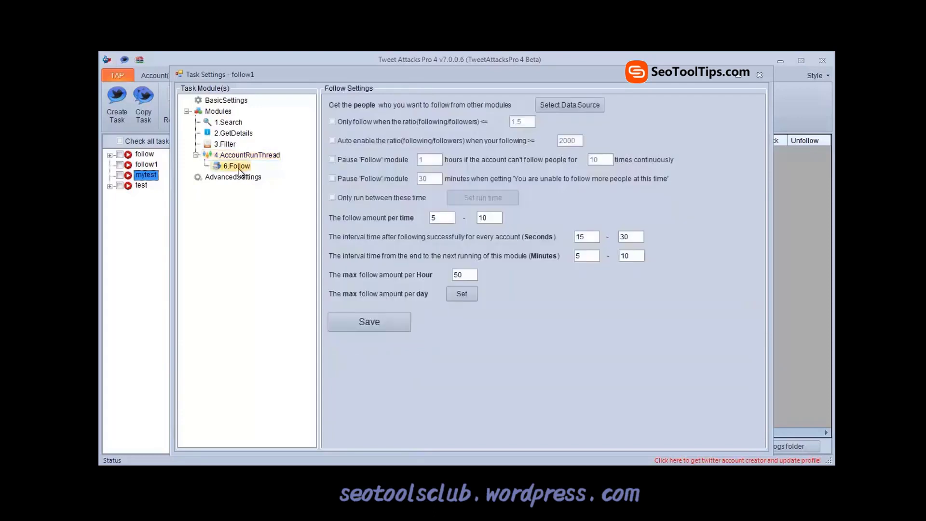
pyautogui.click(559, 105)
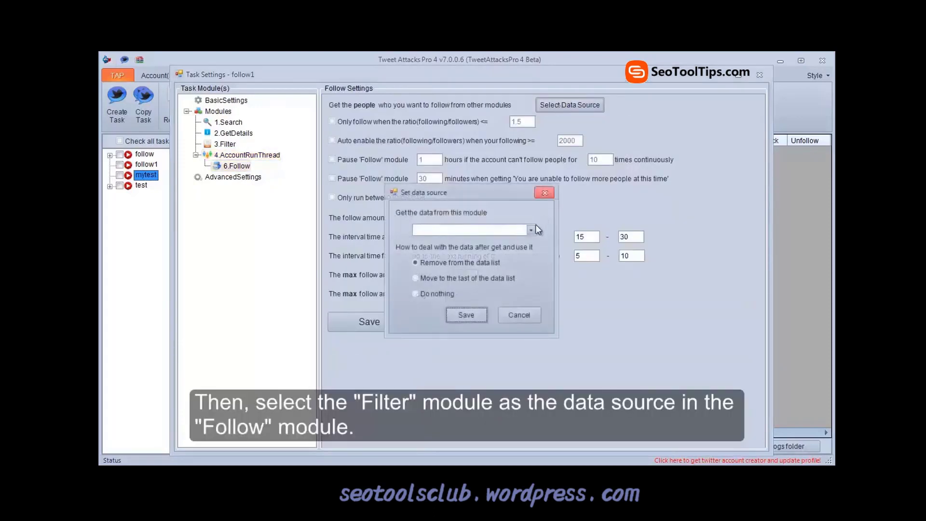
pyautogui.click(530, 229)
pyautogui.click(502, 257)
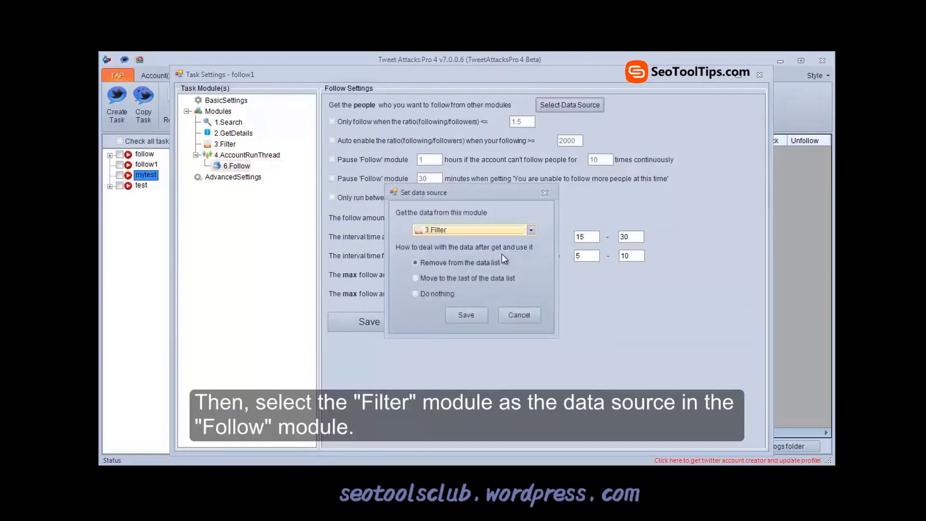
pyautogui.click(467, 313)
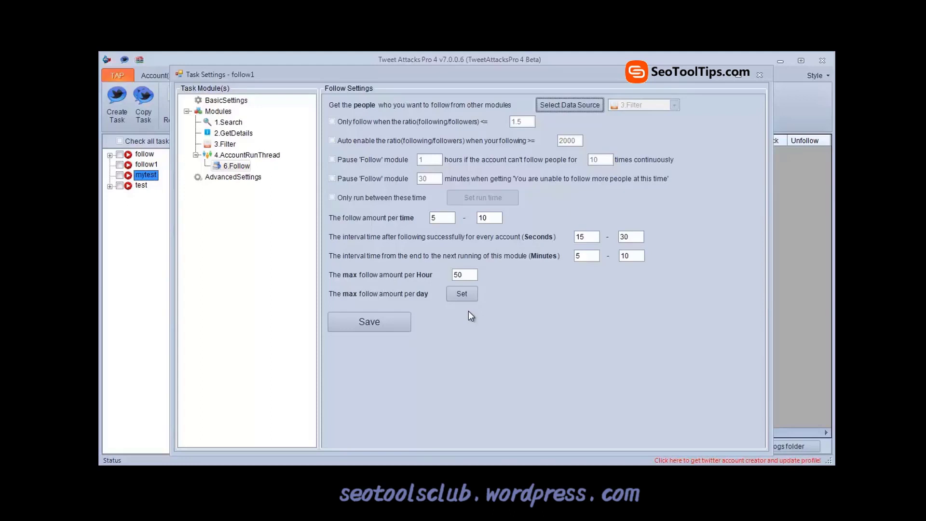
# Step: Set the Follow module's follow amount per time to 3–5
pyautogui.click(442, 219)
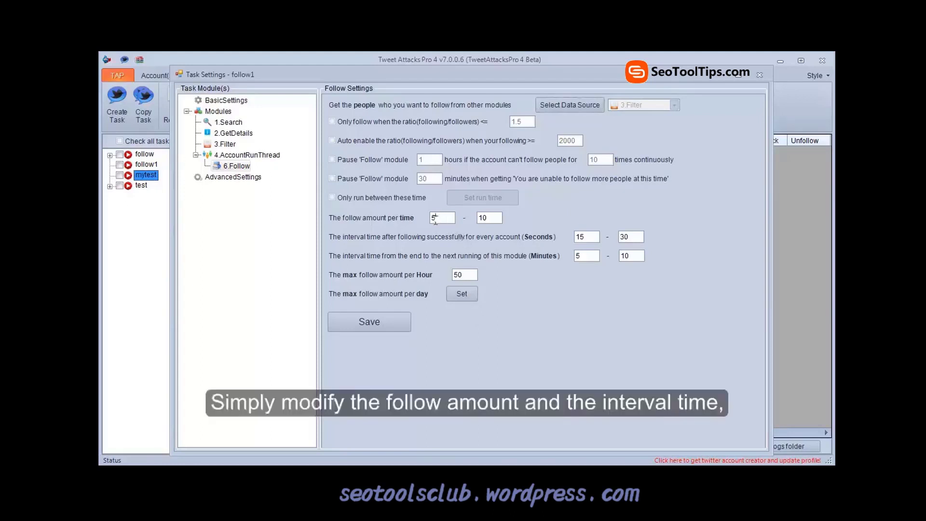
pyautogui.doubleClick(434, 220)
pyautogui.write('3')
pyautogui.doubleClick(482, 218)
pyautogui.write('5')
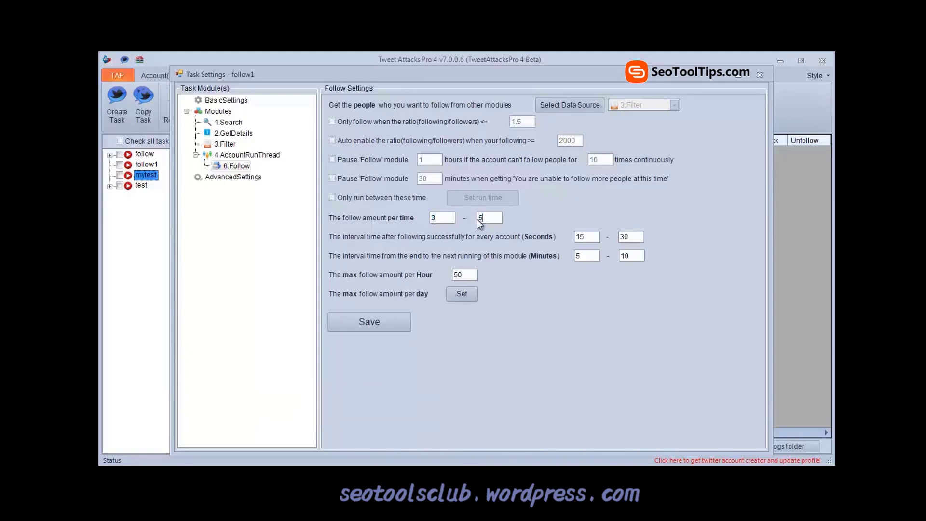
# Step: Set the follow interval to 20–25 seconds, the next-run interval to 8–10 minutes and the hourly maximum to 75, and save the Follow module
pyautogui.doubleClick(577, 237)
pyautogui.write('2')
pyautogui.moveTo(580, 237); pyautogui.dragTo(571, 240)
pyautogui.write('0')
pyautogui.moveTo(630, 236); pyautogui.dragTo(624, 236)
pyautogui.moveTo(580, 255); pyautogui.dragTo(575, 256)
pyautogui.moveTo(461, 274); pyautogui.dragTo(454, 274)
pyautogui.click(386, 320)
pyautogui.click(497, 308)
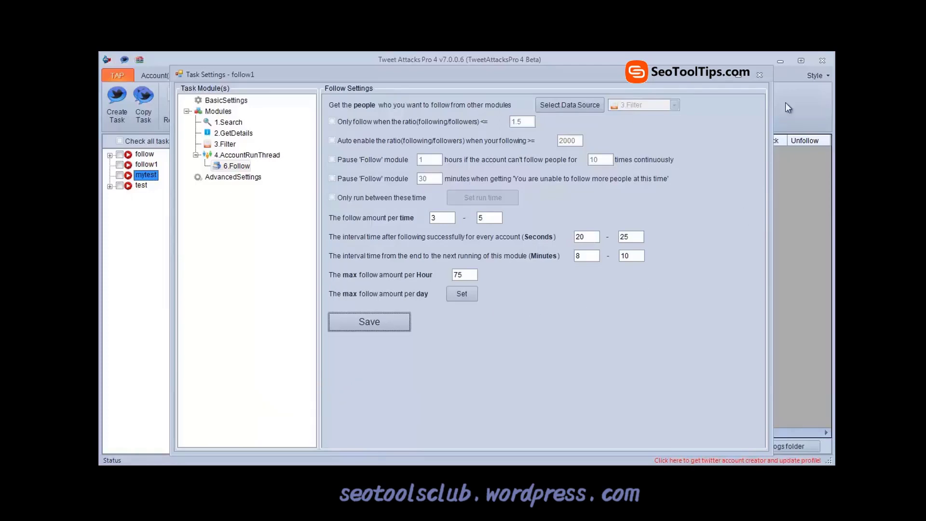
# Step: Close the task settings and check the follow1 task in the task list
pyautogui.click(769, 76)
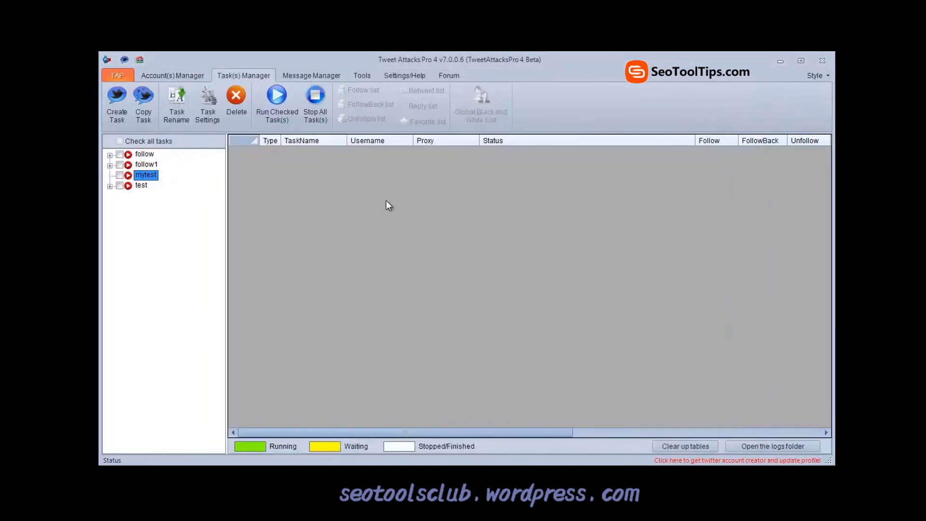
pyautogui.click(120, 165)
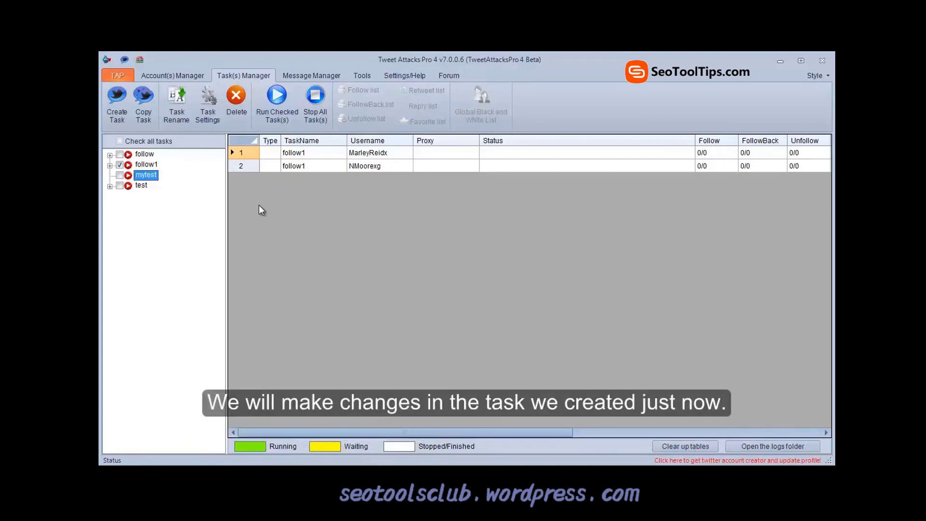
# Step: Open the Search module in the settings of the follow1 task
pyautogui.click(142, 165)
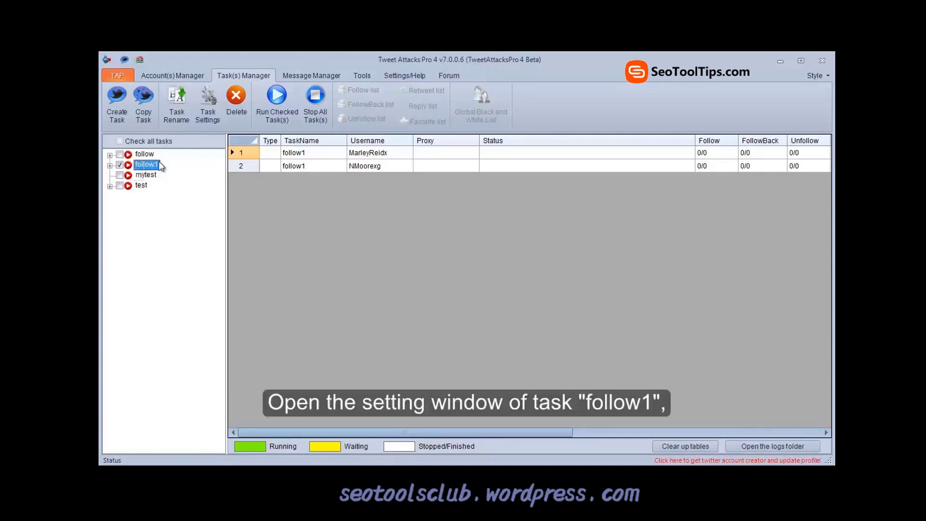
pyautogui.click(209, 115)
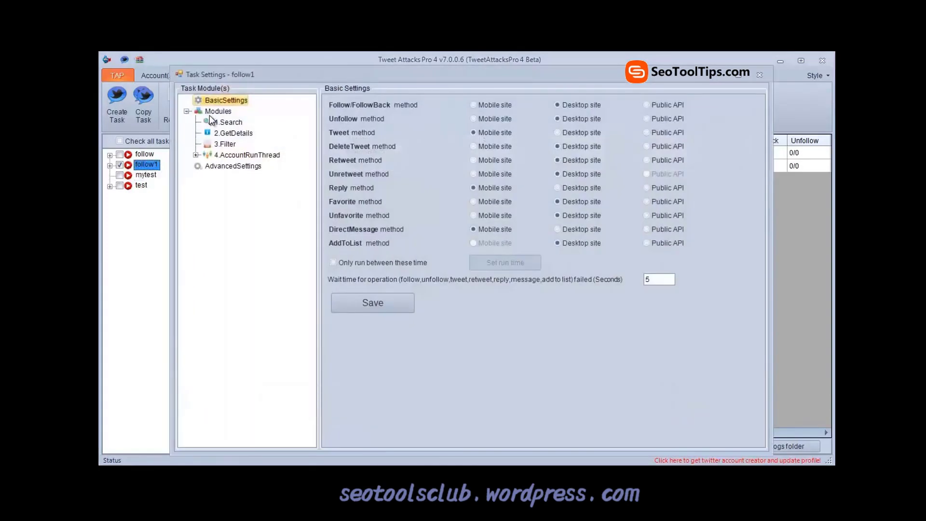
pyautogui.click(224, 124)
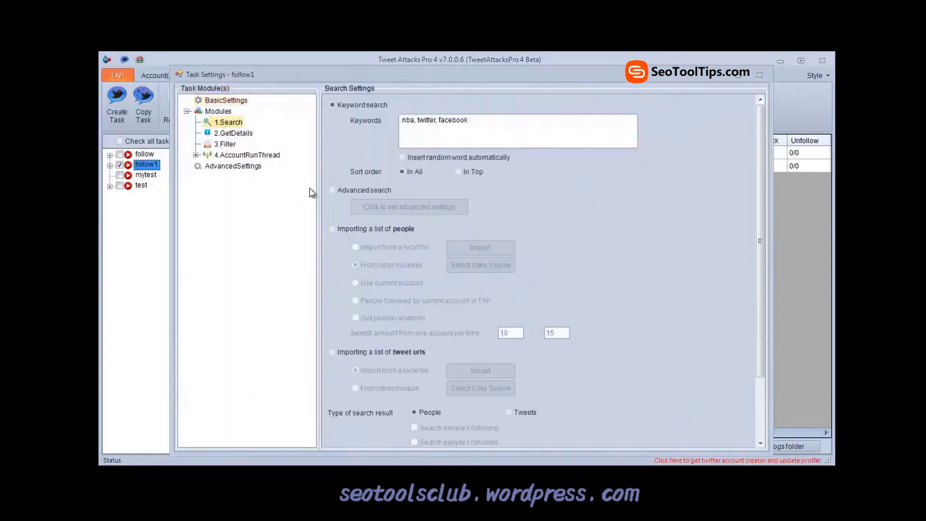
# Step: Switch the Search module to Advanced search for all of the words "nba, twitter, facebook" written in French, and save the advanced settings
pyautogui.click(332, 190)
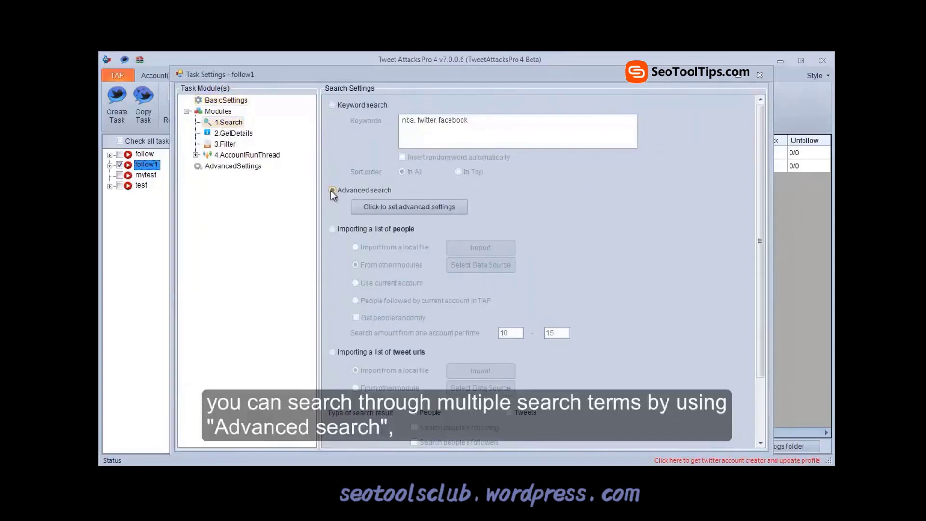
pyautogui.click(407, 207)
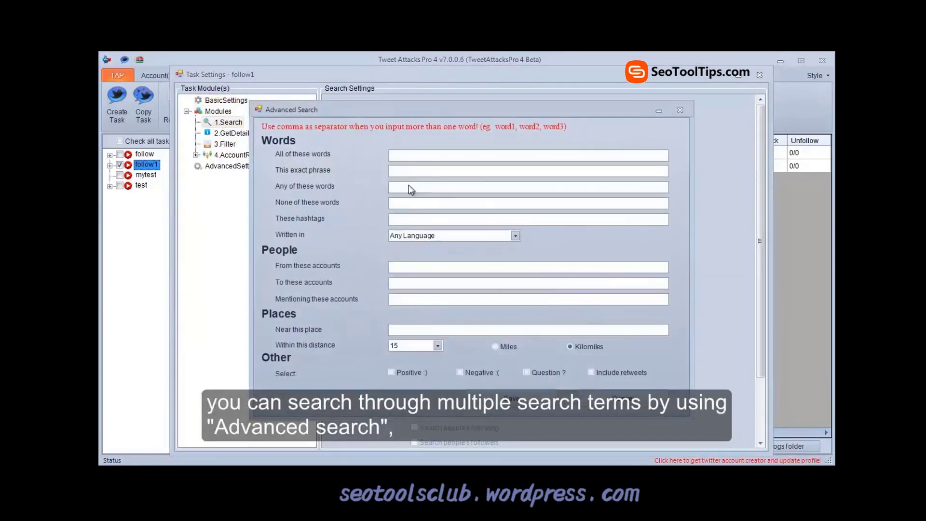
pyautogui.click(413, 156)
pyautogui.write('n')
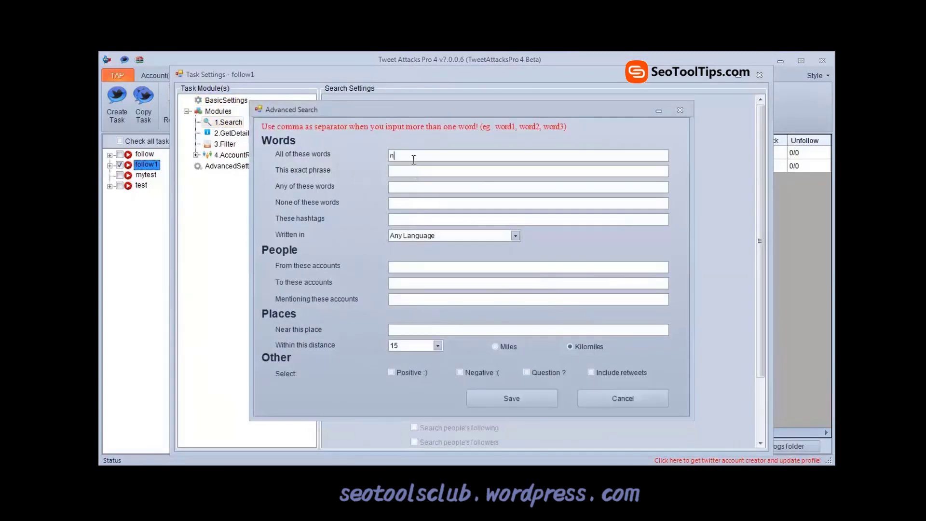
pyautogui.write('ba, twitter, facebook')
pyautogui.click(424, 235)
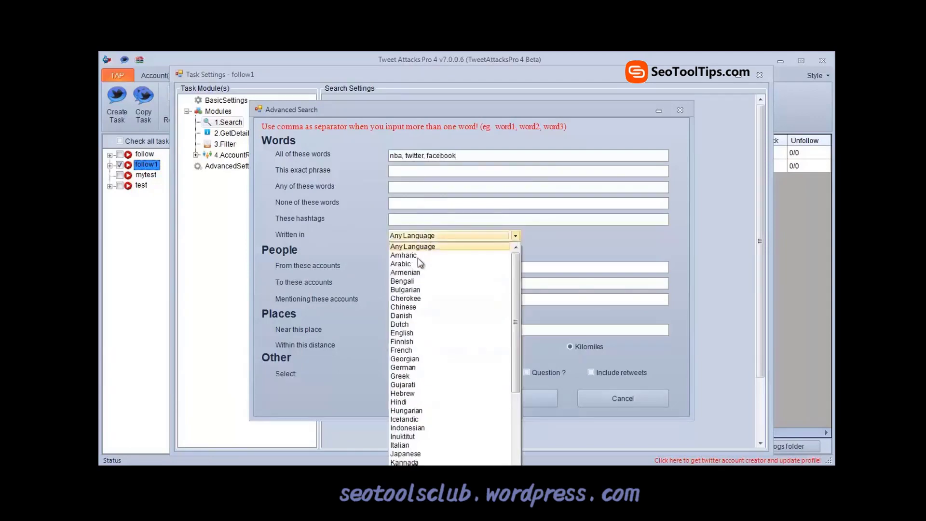
pyautogui.click(408, 350)
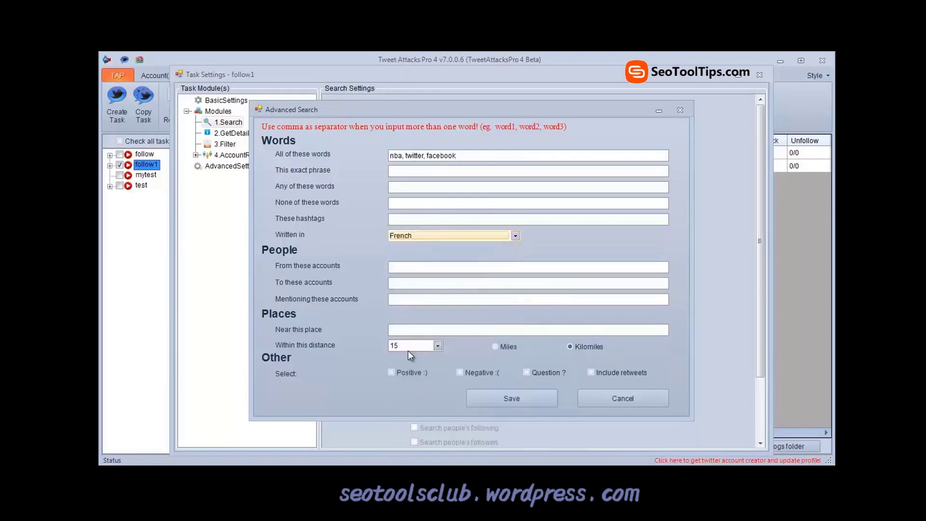
pyautogui.click(517, 398)
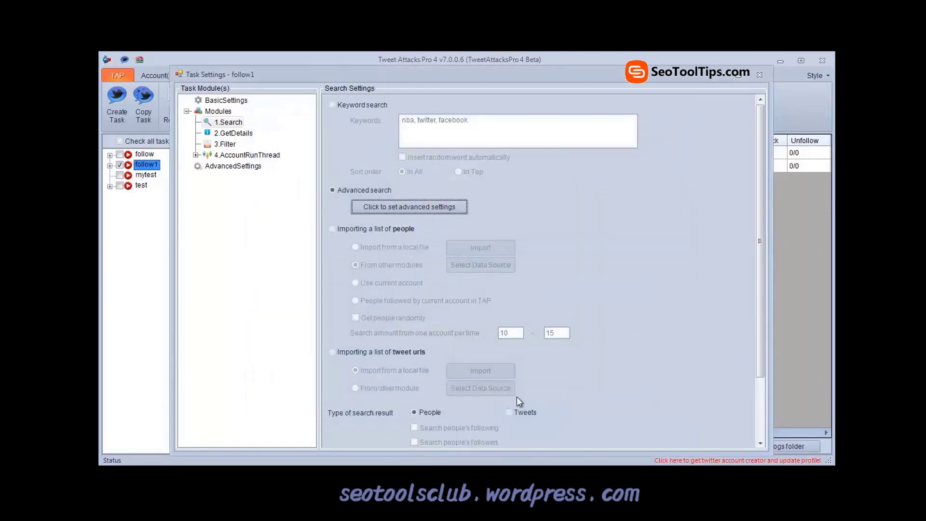
# Step: Switch the Search module to importing a list of people from a local file and enable searching people's followers
pyautogui.click(354, 230)
pyautogui.moveTo(760, 239); pyautogui.dragTo(760, 322)
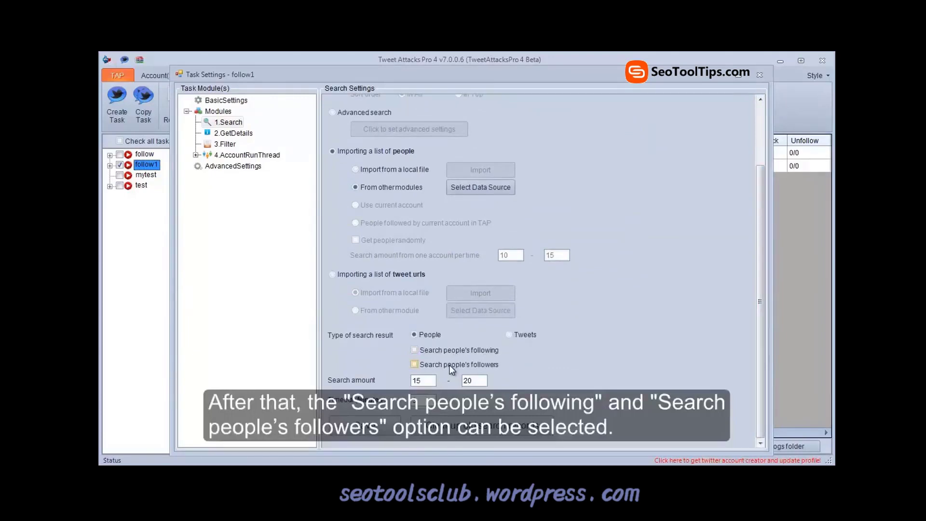
pyautogui.click(382, 172)
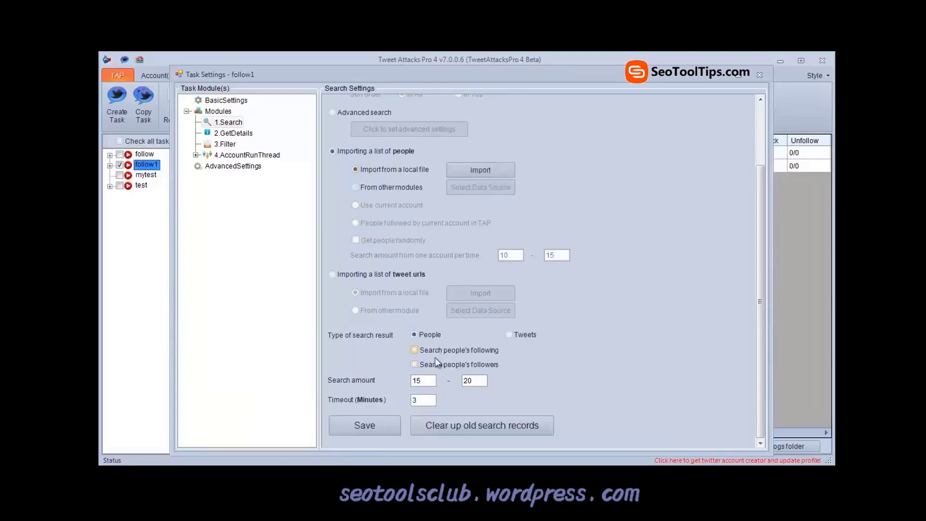
pyautogui.click(415, 364)
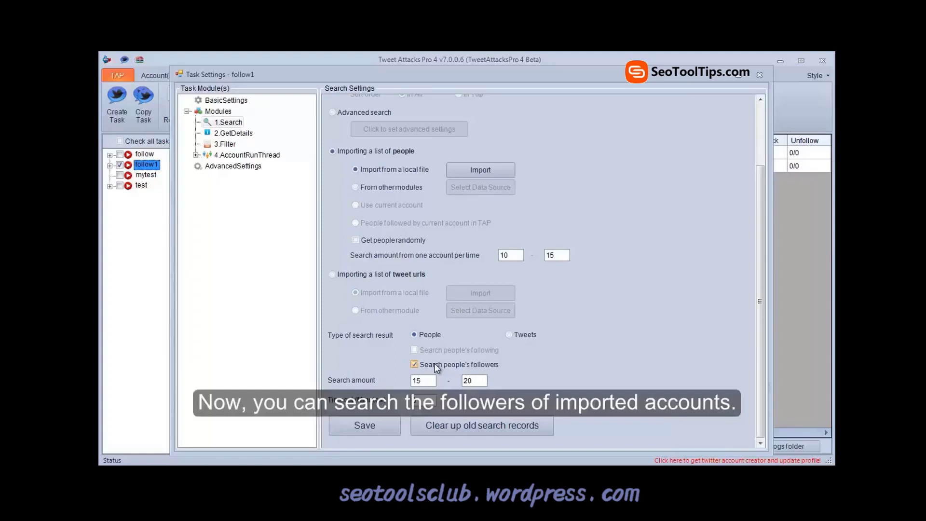
# Step: Insert a second Search module and move it above the original Search module
pyautogui.rightClick(226, 126)
pyautogui.moveTo(309, 128)
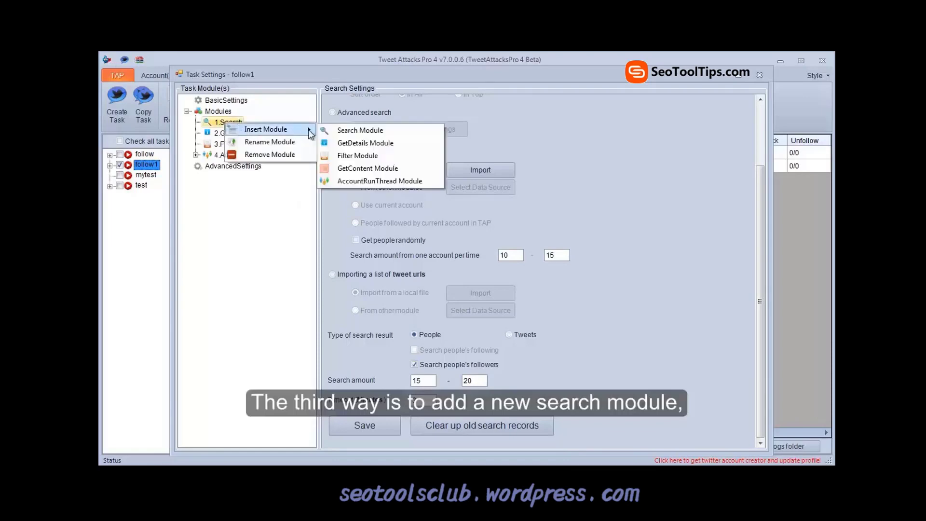
pyautogui.click(341, 128)
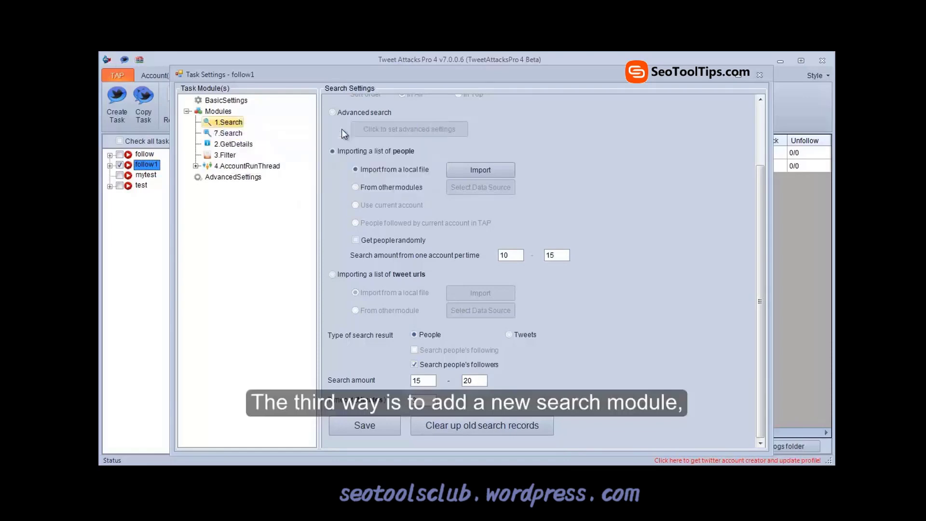
pyautogui.click(220, 134)
pyautogui.moveTo(216, 136); pyautogui.dragTo(210, 116)
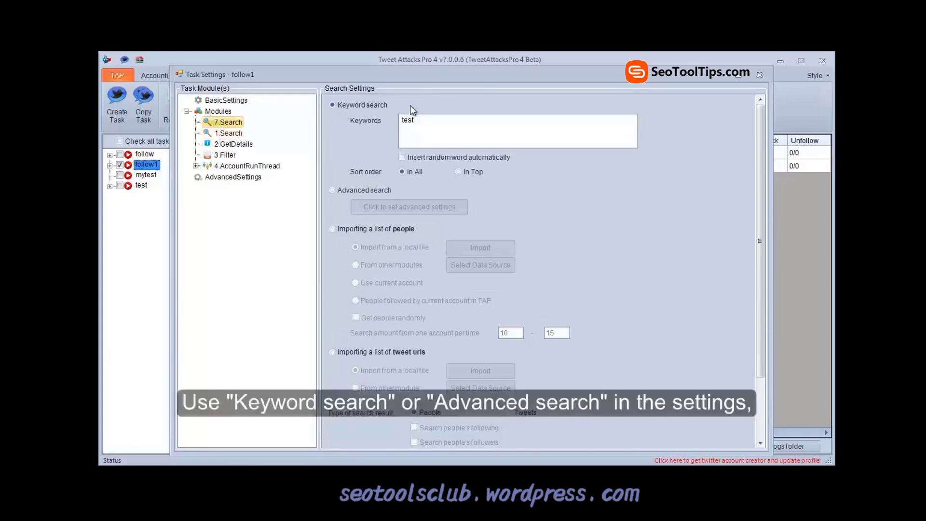
# Step: Set the new Search module's keywords to "nba, twitter, facebook"
pyautogui.doubleClick(422, 118)
pyautogui.write('nba, tw')
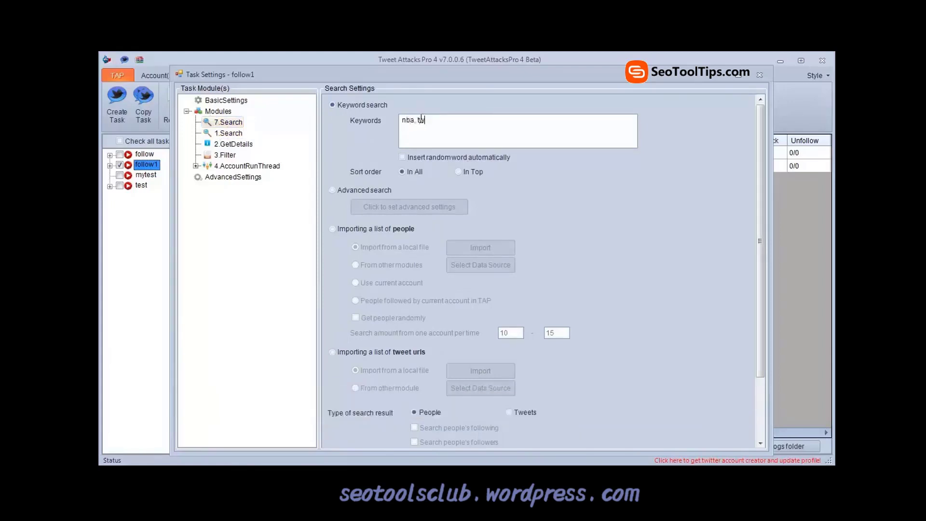
pyautogui.write('itter, facebook')
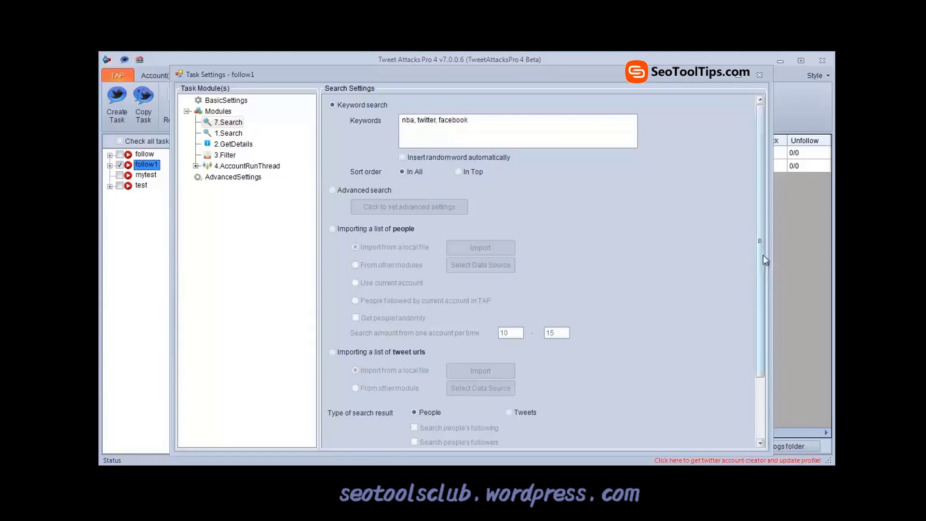
# Step: Set the new Search module's search amount to 15–20 and its timeout to 3 minutes, and save the module
pyautogui.moveTo(763, 255); pyautogui.dragTo(758, 340)
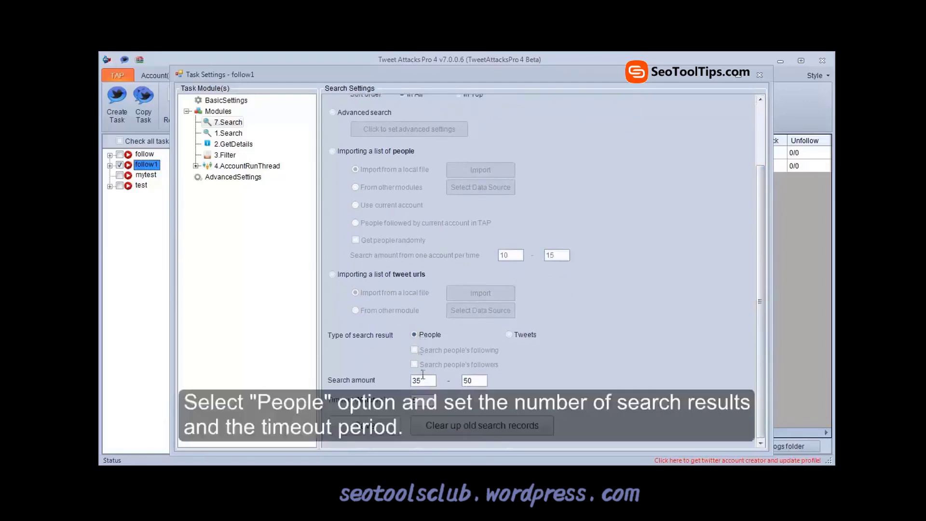
pyautogui.moveTo(417, 381); pyautogui.dragTo(414, 381)
pyautogui.write('1')
pyautogui.write('2')
pyautogui.moveTo(418, 400); pyautogui.dragTo(408, 402)
pyautogui.write('3')
pyautogui.click(366, 431)
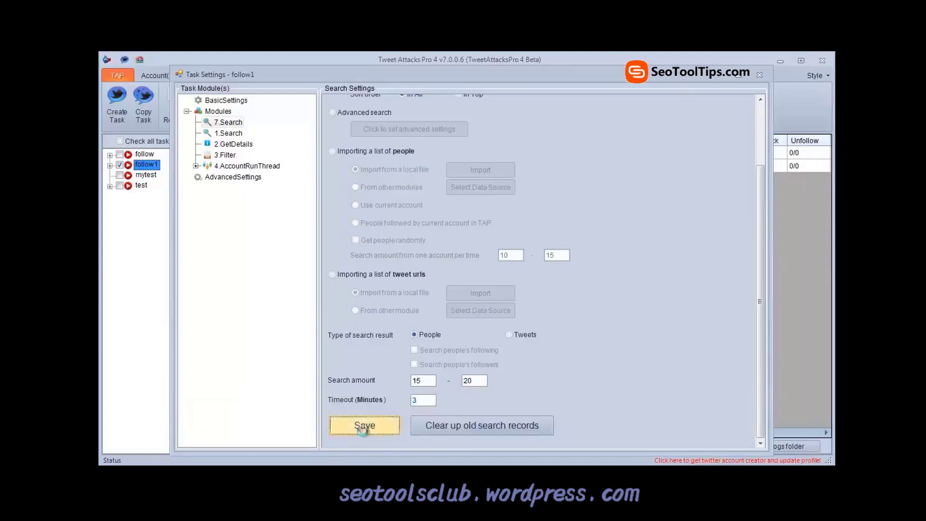
pyautogui.click(484, 304)
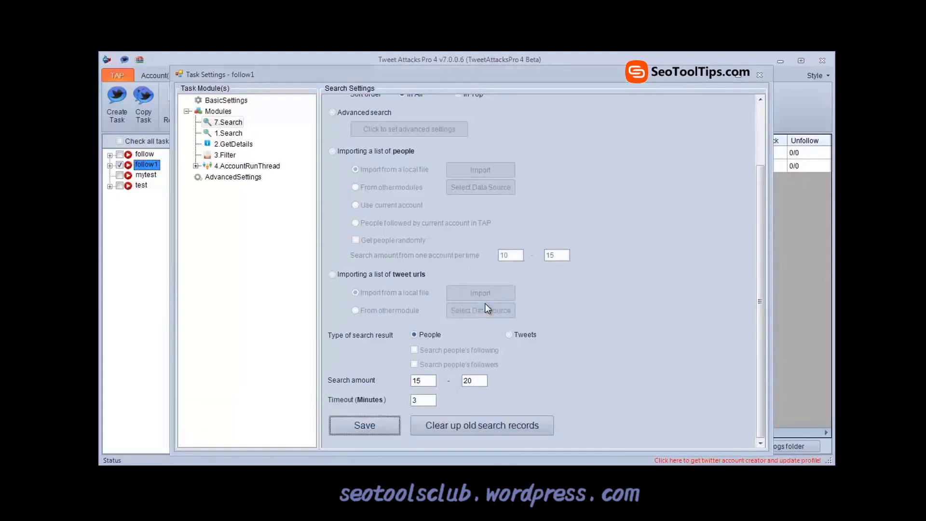
# Step: Set the original Search module to import people from the 7.Search module and enable searching people's followers
pyautogui.click(223, 135)
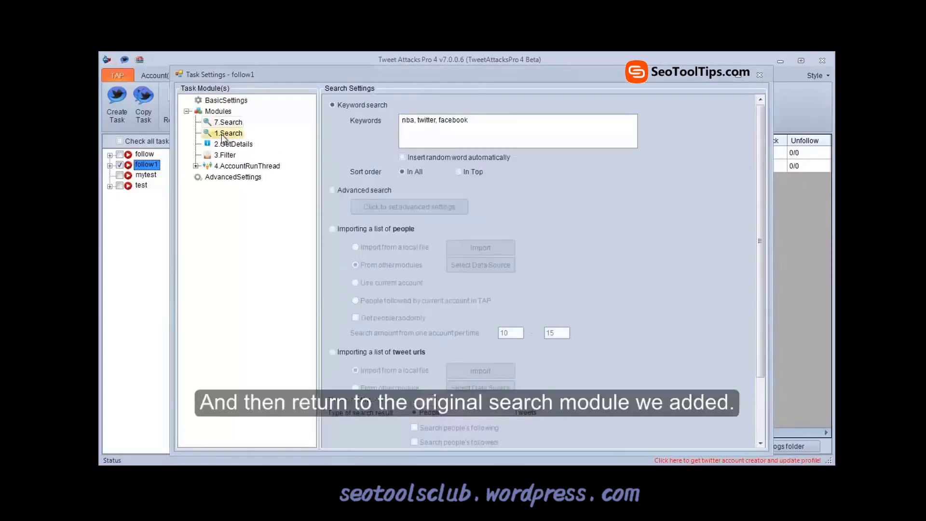
pyautogui.click(344, 230)
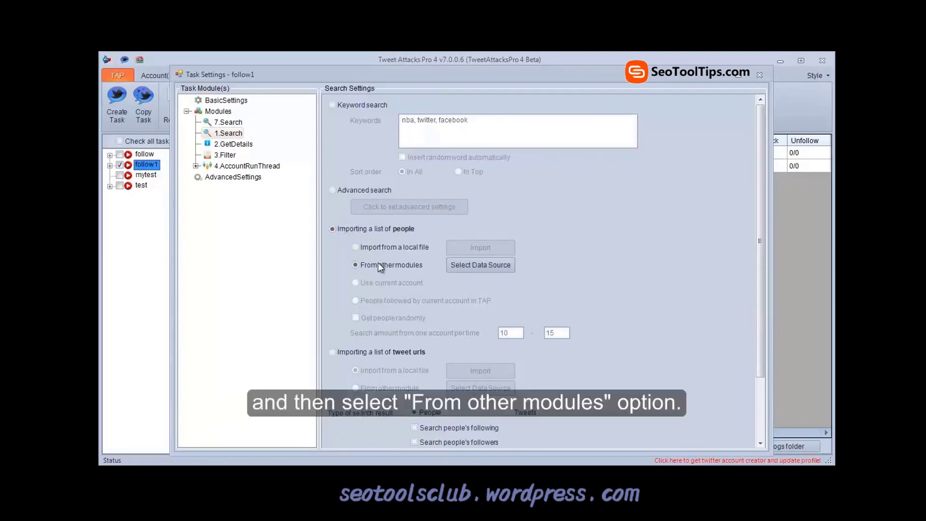
pyautogui.click(463, 265)
pyautogui.click(523, 228)
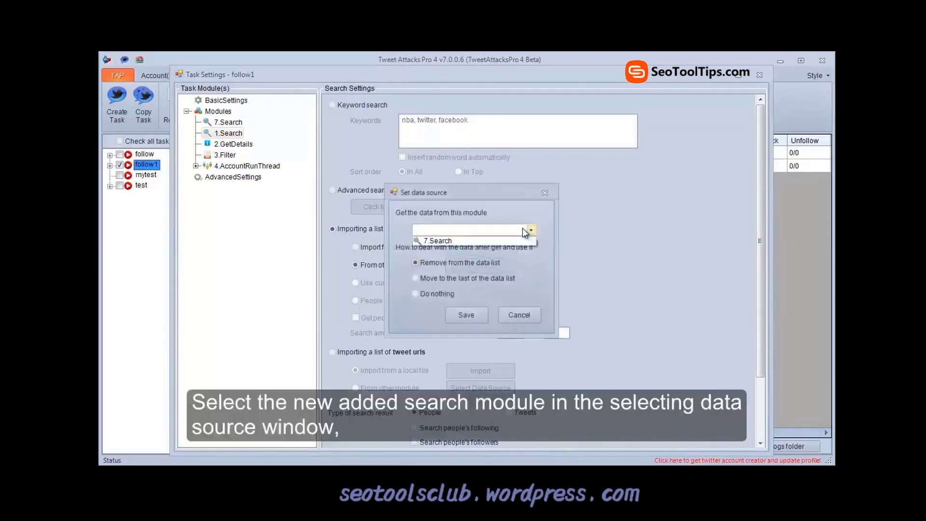
pyautogui.click(511, 242)
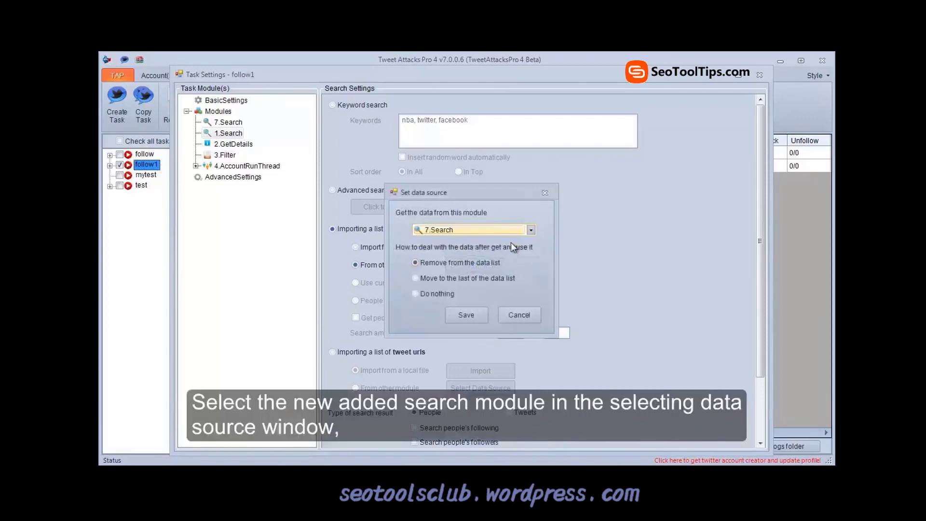
pyautogui.click(470, 312)
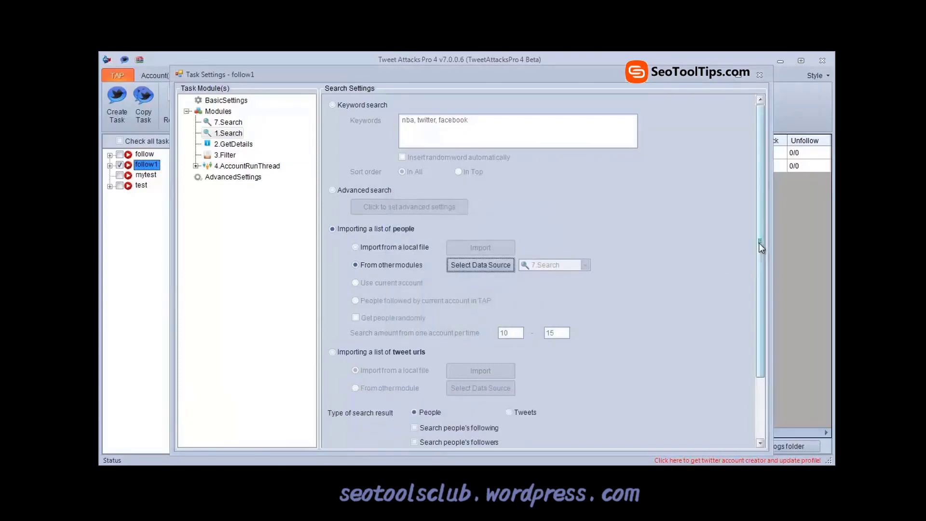
pyautogui.moveTo(760, 243); pyautogui.dragTo(758, 303)
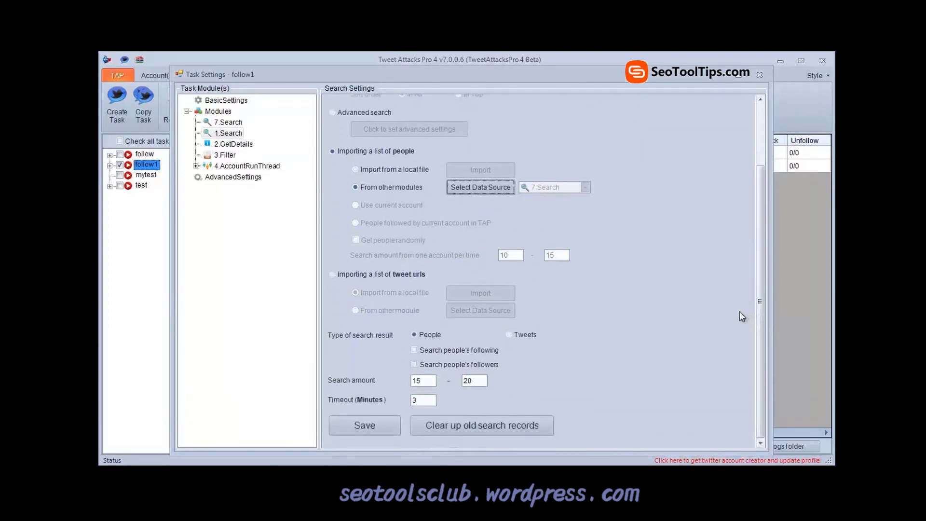
pyautogui.click(433, 365)
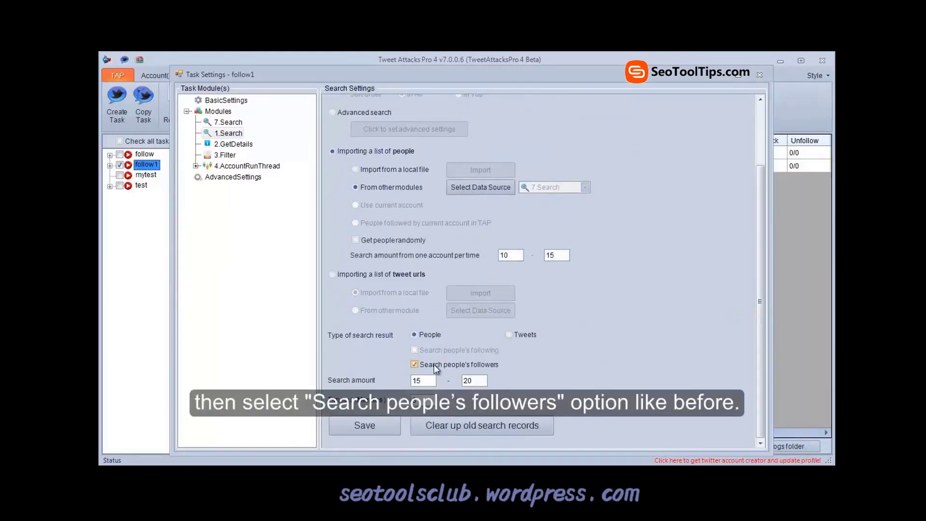